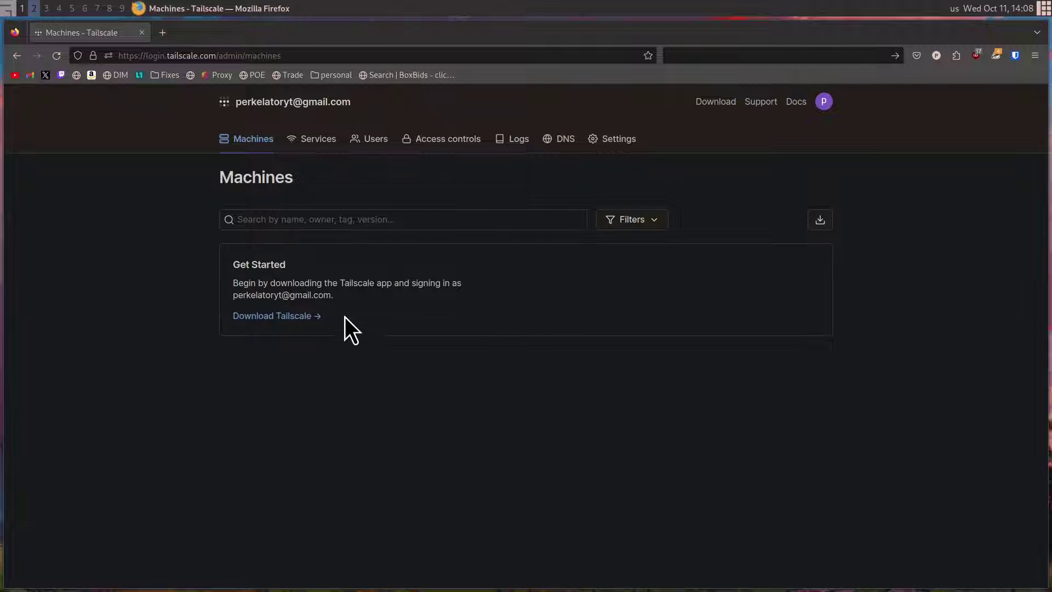
Open the Tailscale download page and show the Linux install instructions
{"action": "left_click", "coordinate": [264, 316]}
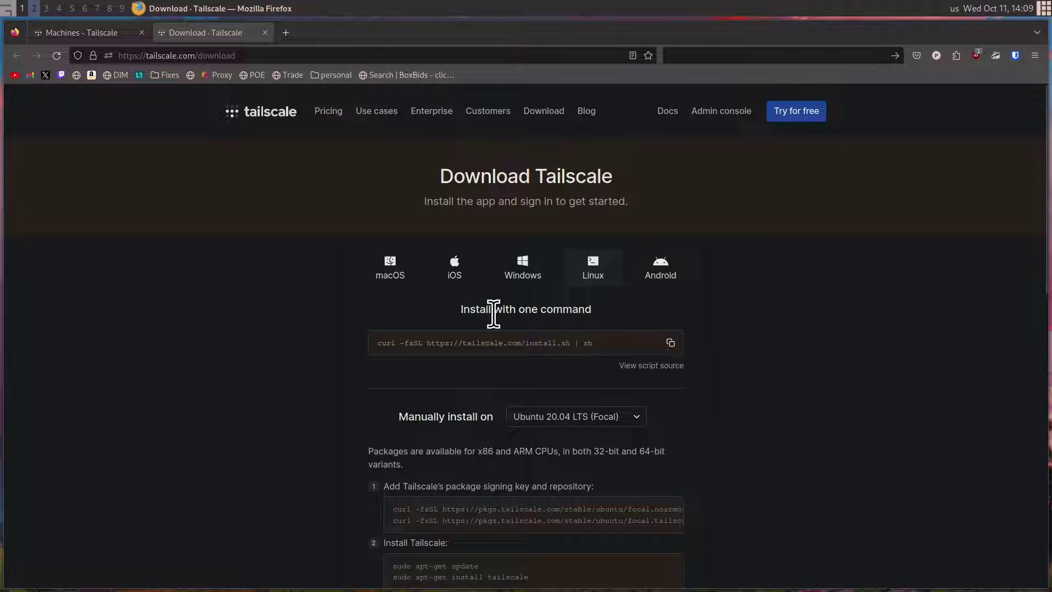
{"action": "left_click_drag", "start_coordinate": [460, 310], "coordinate": [608, 315]}
{"action": "left_click", "coordinate": [633, 308]}
{"action": "left_click", "coordinate": [390, 269]}
{"action": "left_click", "coordinate": [591, 271]}
Copy the one-line curl install command for Linux
{"action": "left_click", "coordinate": [671, 343]}
{"action": "scroll", "coordinate": [672, 323], "scroll_direction": "down", "scroll_amount": 10}
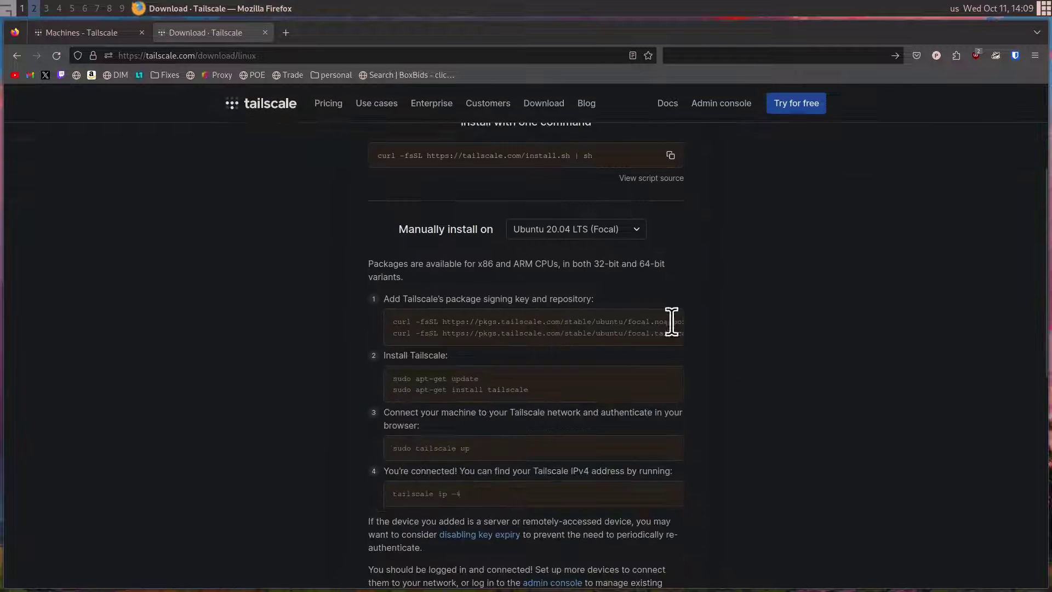
{"action": "scroll", "coordinate": [616, 363], "scroll_direction": "up", "scroll_amount": 4}
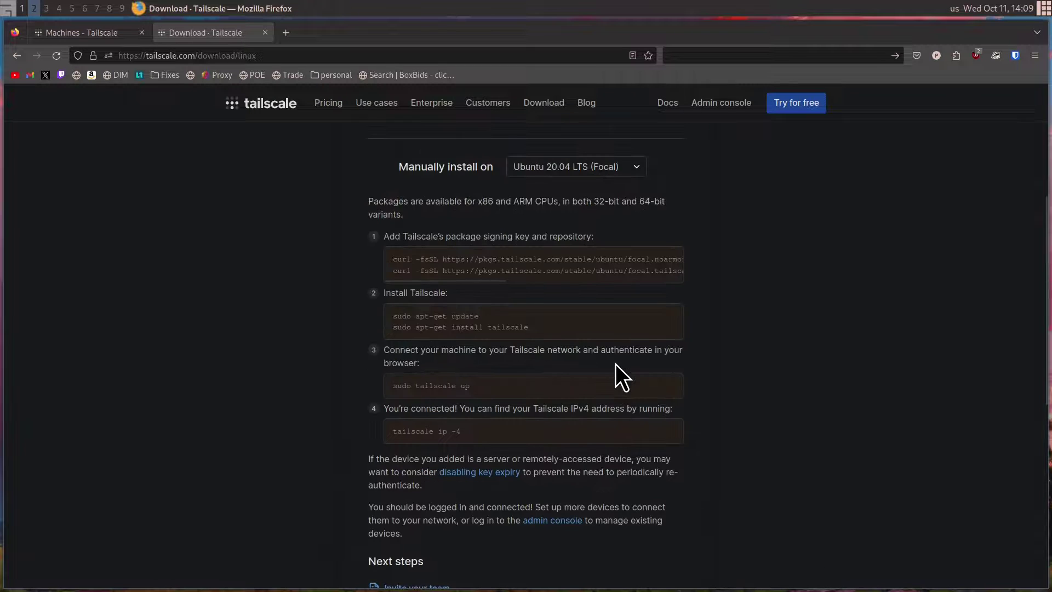
{"action": "scroll", "coordinate": [619, 371], "scroll_direction": "up", "scroll_amount": 2}
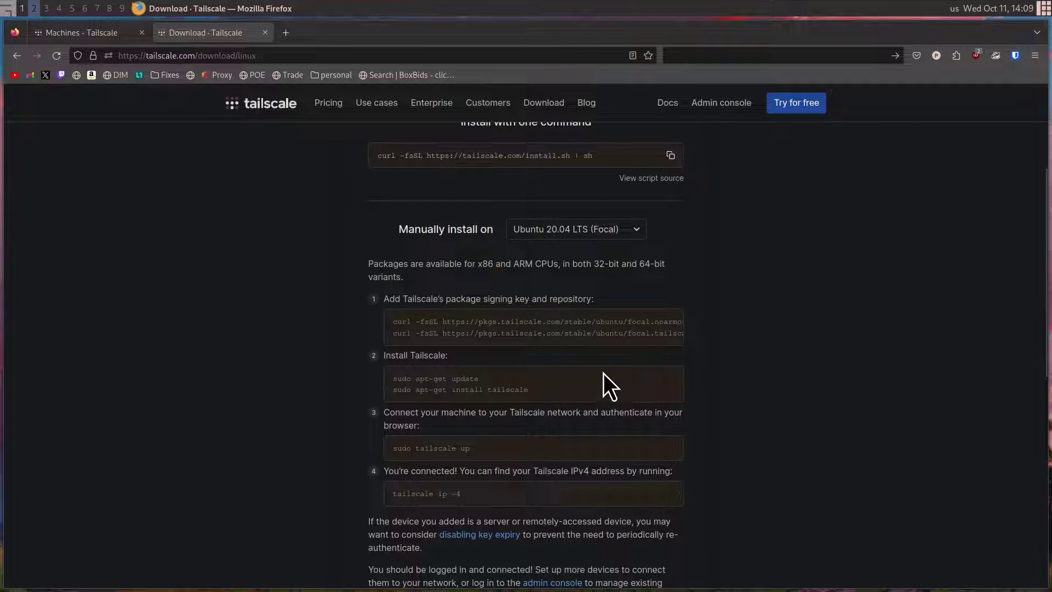
{"action": "scroll", "coordinate": [614, 362], "scroll_direction": "up", "scroll_amount": 2}
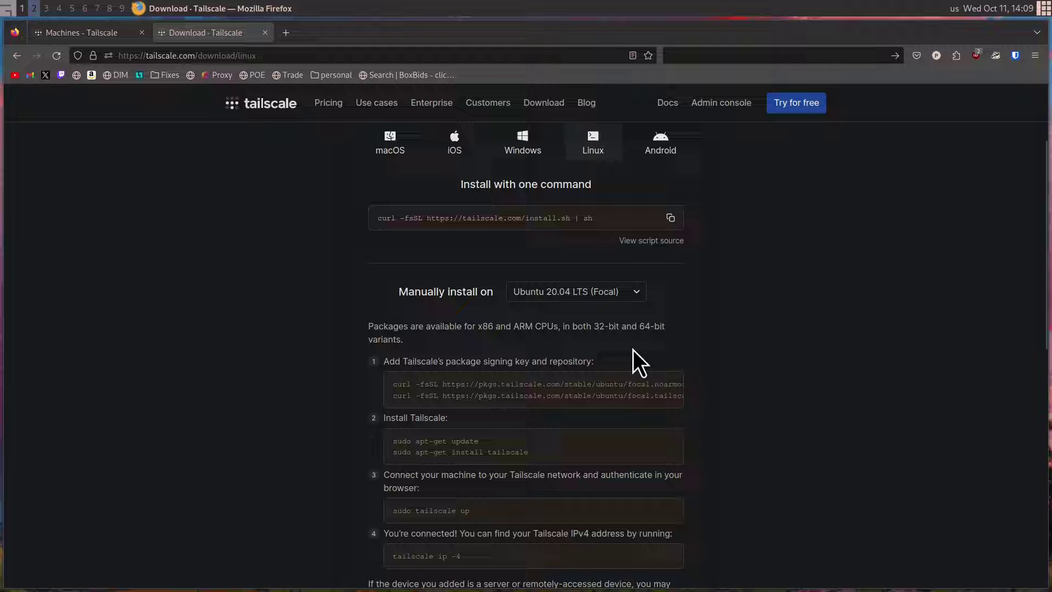
{"action": "left_click", "coordinate": [671, 218]}
Open a terminal and SSH into the Ubuntu VM at 192.168.0.35
{"action": "key", "text": "super+Return"}
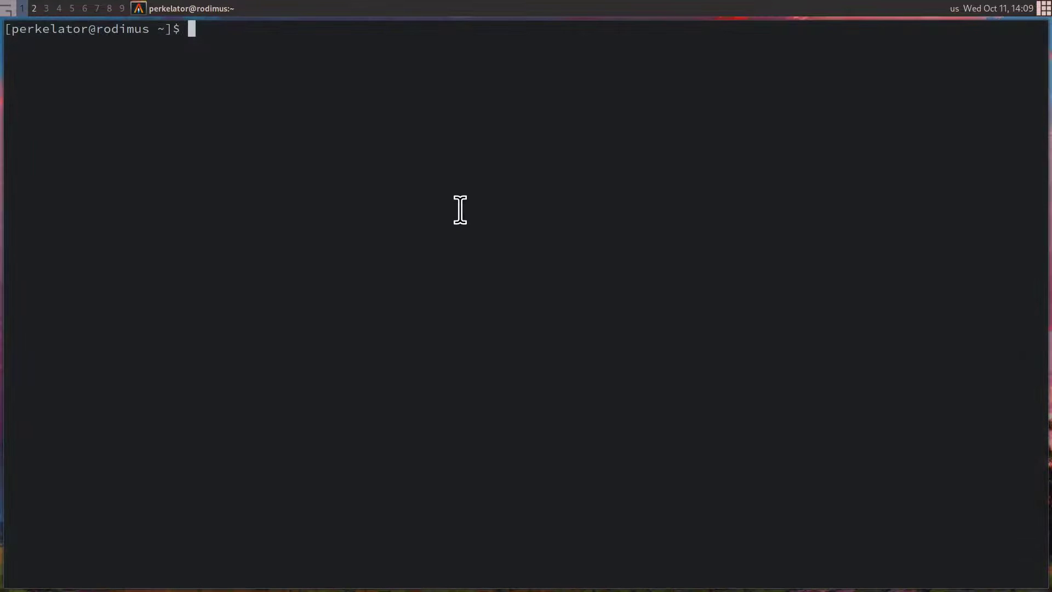
{"action": "type", "text": "ssh perkelator@192.168.0.35"}
{"action": "key", "text": "Return"}
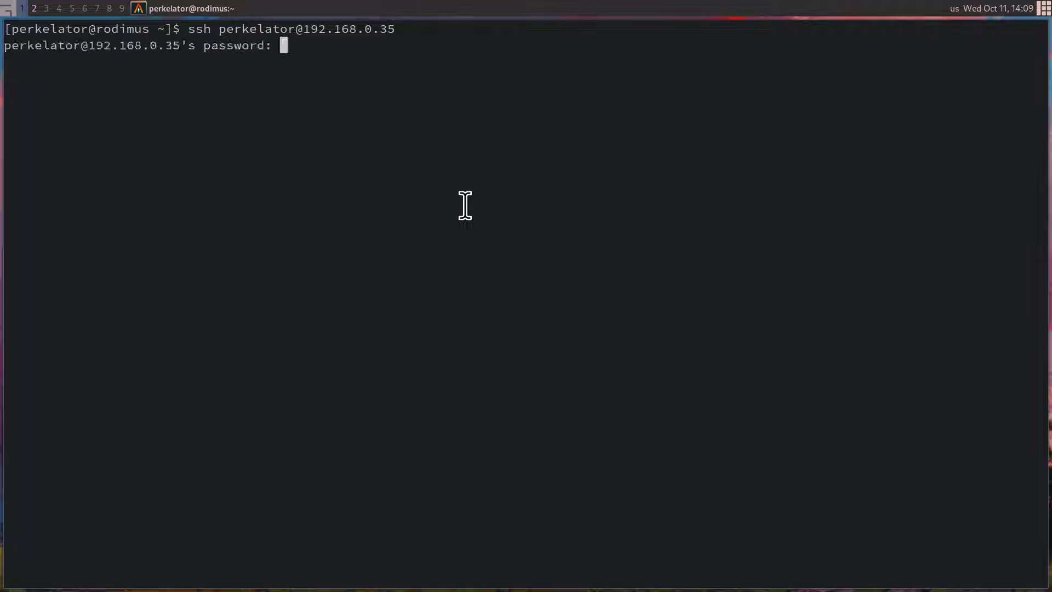
{"action": "key", "text": "Return"}
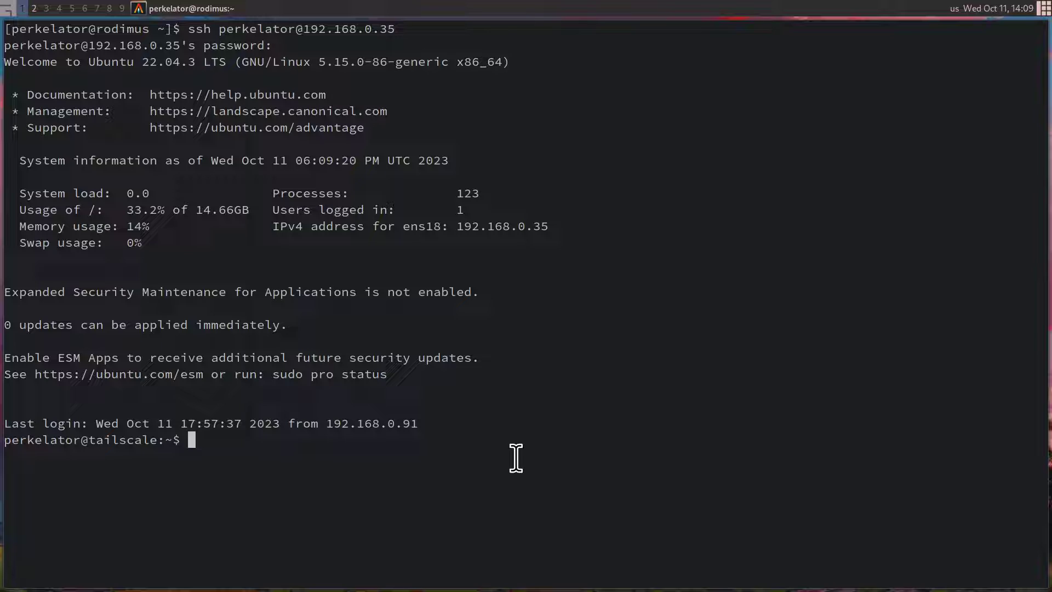
Paste and run the Tailscale install script, entering the sudo password
{"action": "key", "text": "ctrl+shift+v"}
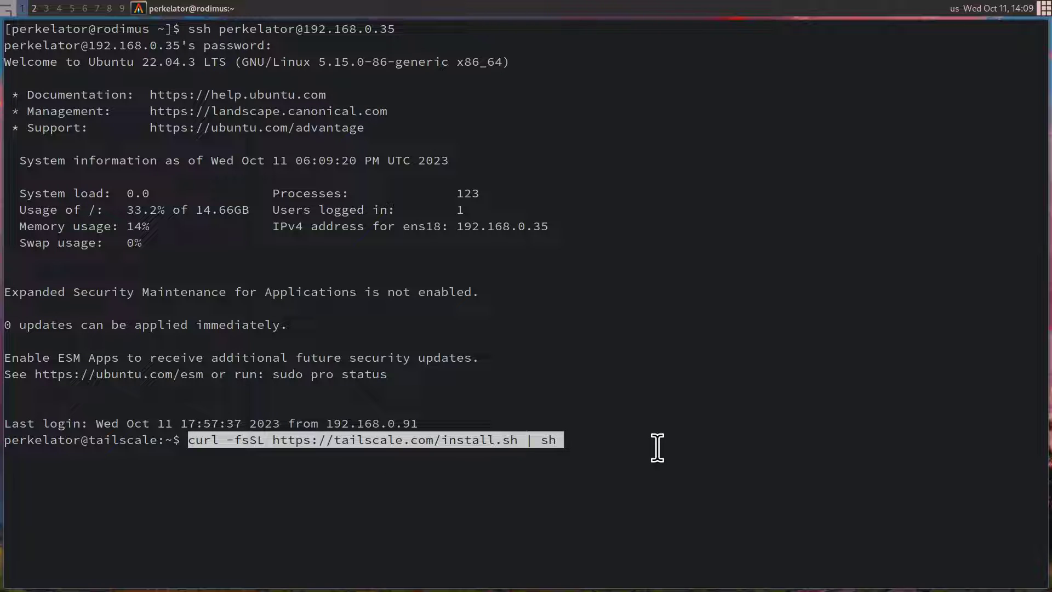
{"action": "key", "text": "Return"}
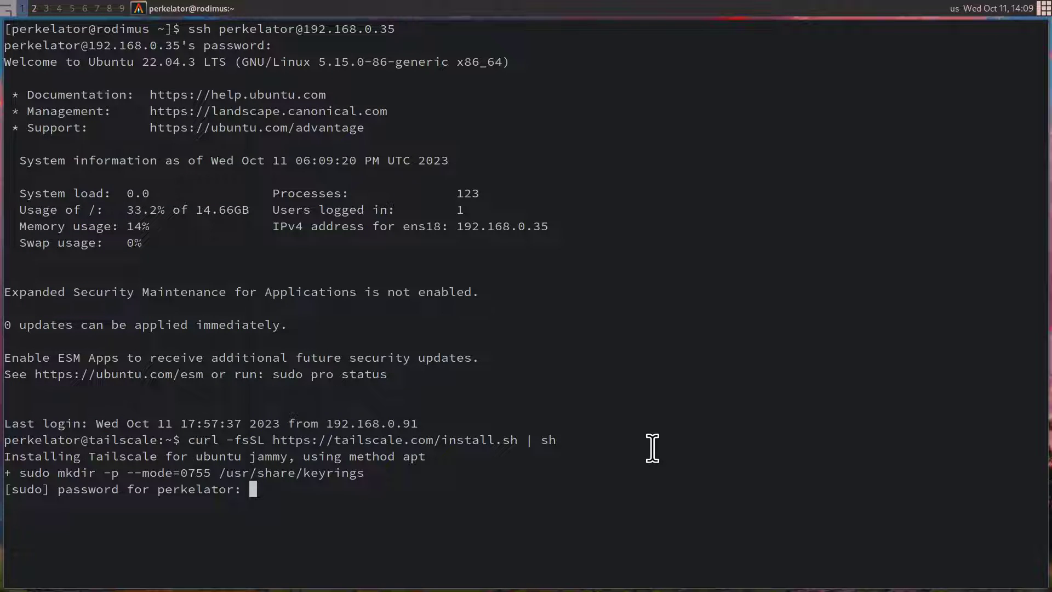
{"action": "key", "text": "Return"}
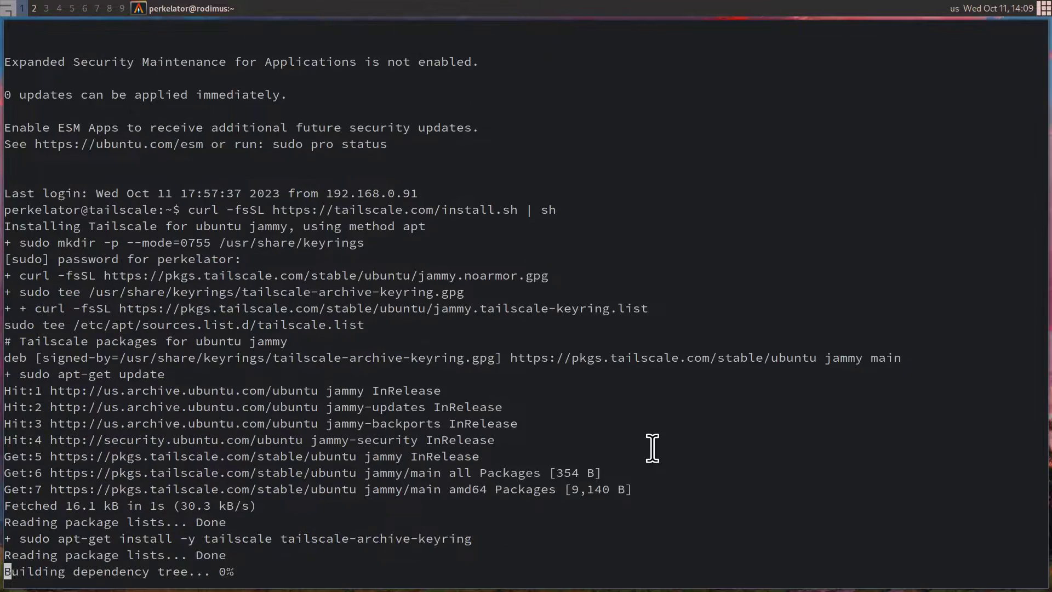
{"action": "key", "text": "Escape"}
{"action": "key", "text": "Escape"}
{"action": "key", "text": "Escape"}
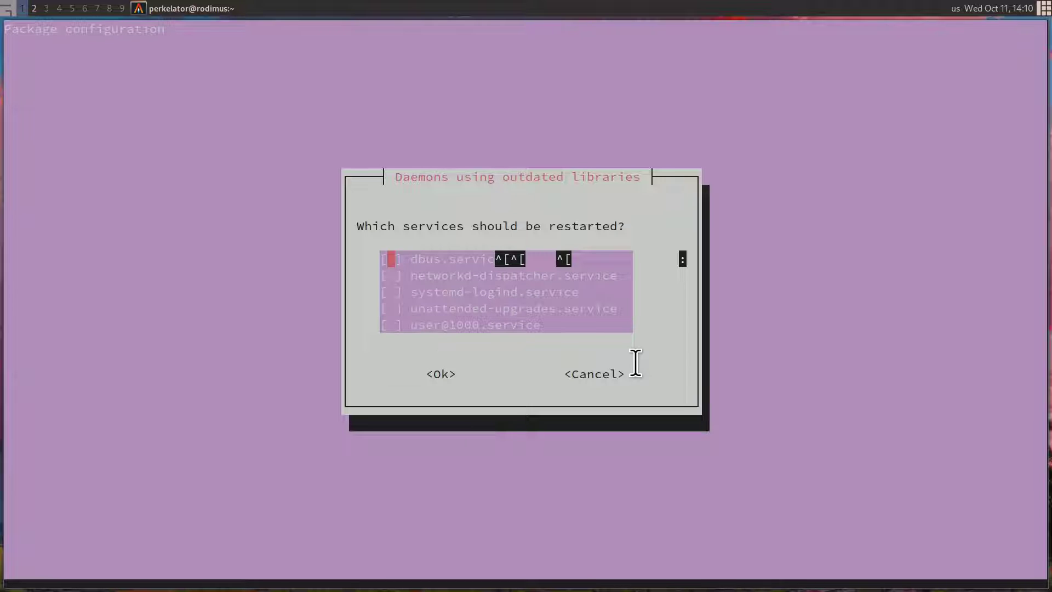
Try to accept the stuck needrestart dialog, then close the terminal window
{"action": "double_click", "coordinate": [449, 373]}
{"action": "left_click", "coordinate": [441, 375]}
{"action": "key", "text": "Down"}
{"action": "key", "text": "super+shift+q"}
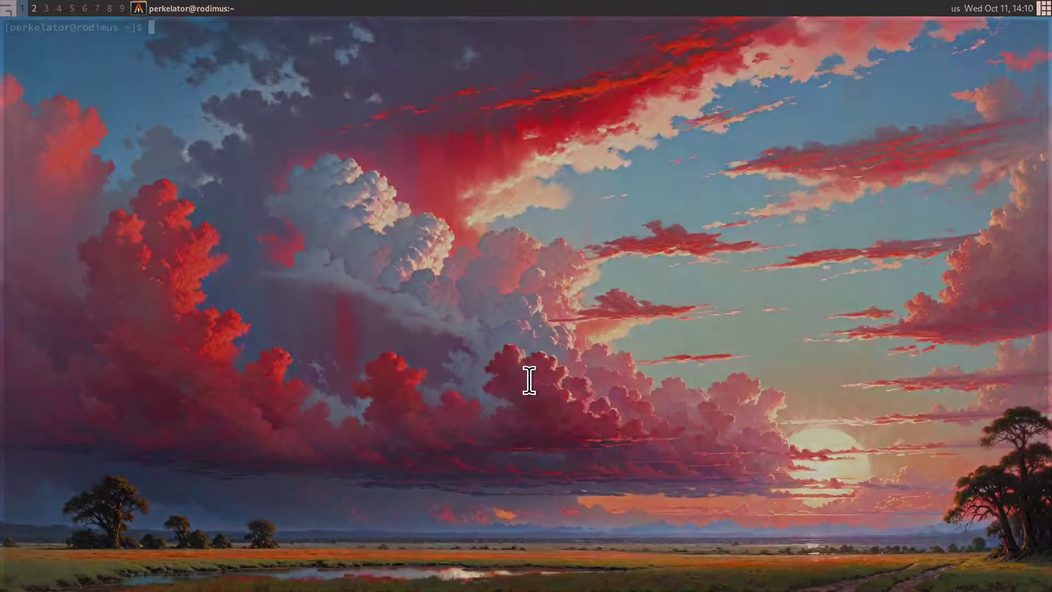
SSH back into 192.168.0.35 and rerun the Tailscale install script with sudo
{"action": "type", "text": "ssh perkelator@192.168.0.35"}
{"action": "key", "text": "Return"}
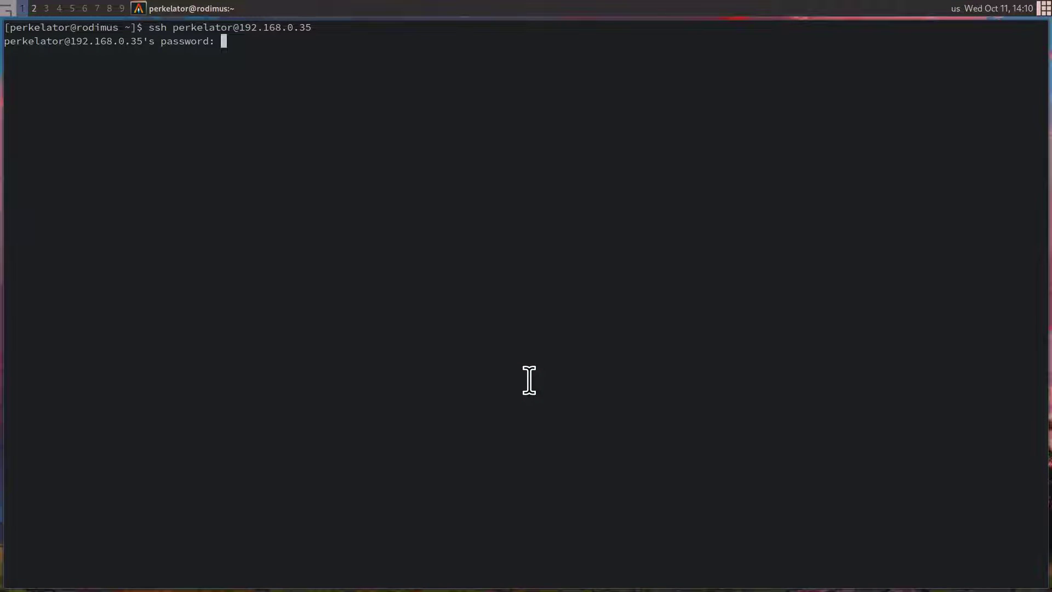
{"action": "key", "text": "Return"}
{"action": "key", "text": "ctrl+shift+v"}
{"action": "key", "text": "Return"}
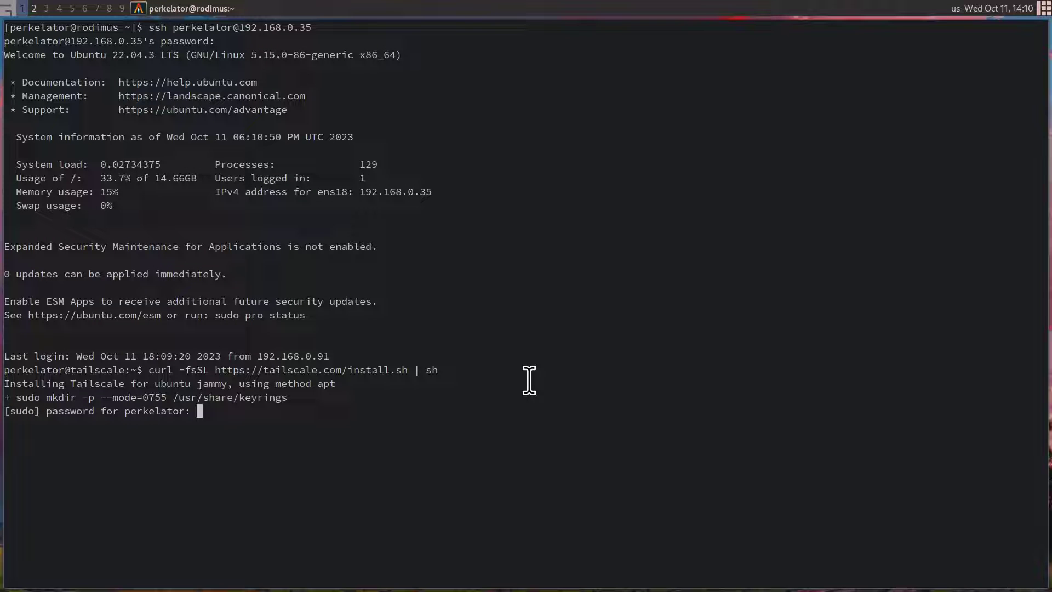
{"action": "key", "text": "Return"}
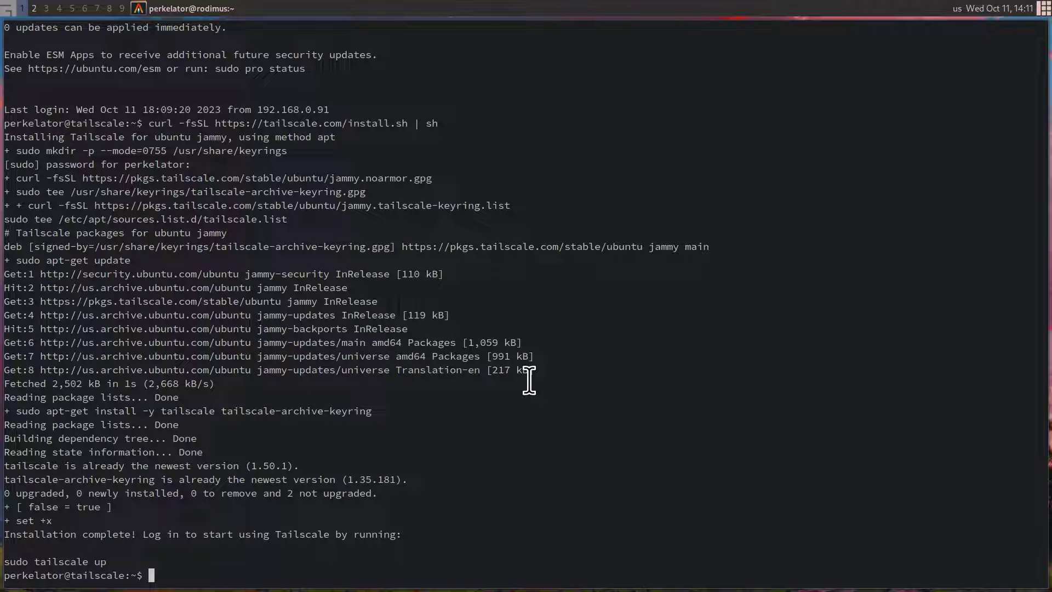
Run sudo tailscale up and open the authentication link it prints
{"action": "key", "text": "ctrl+shift+v"}
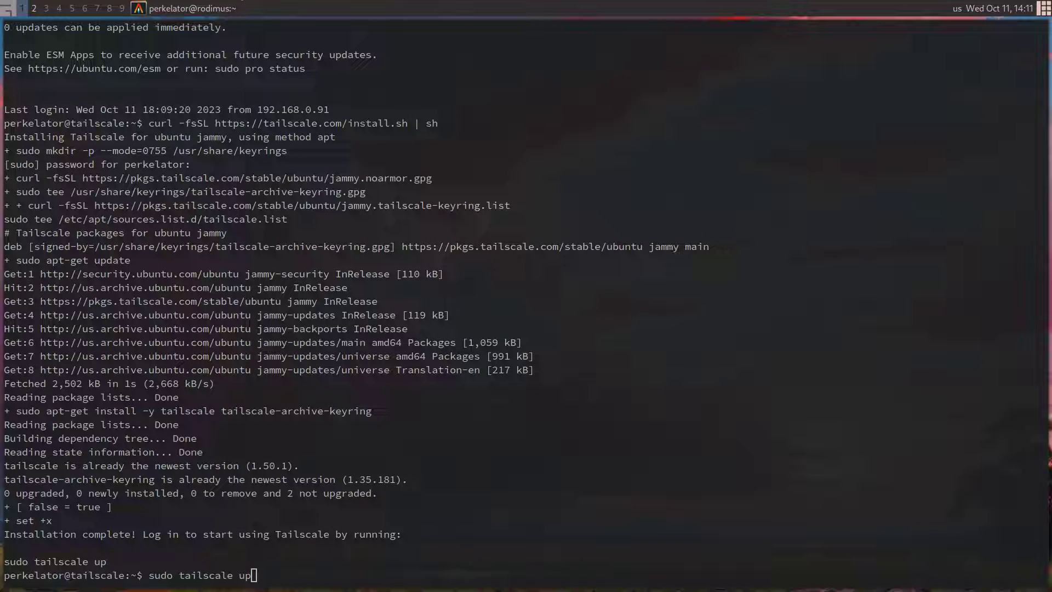
{"action": "left_click", "coordinate": [476, 469]}
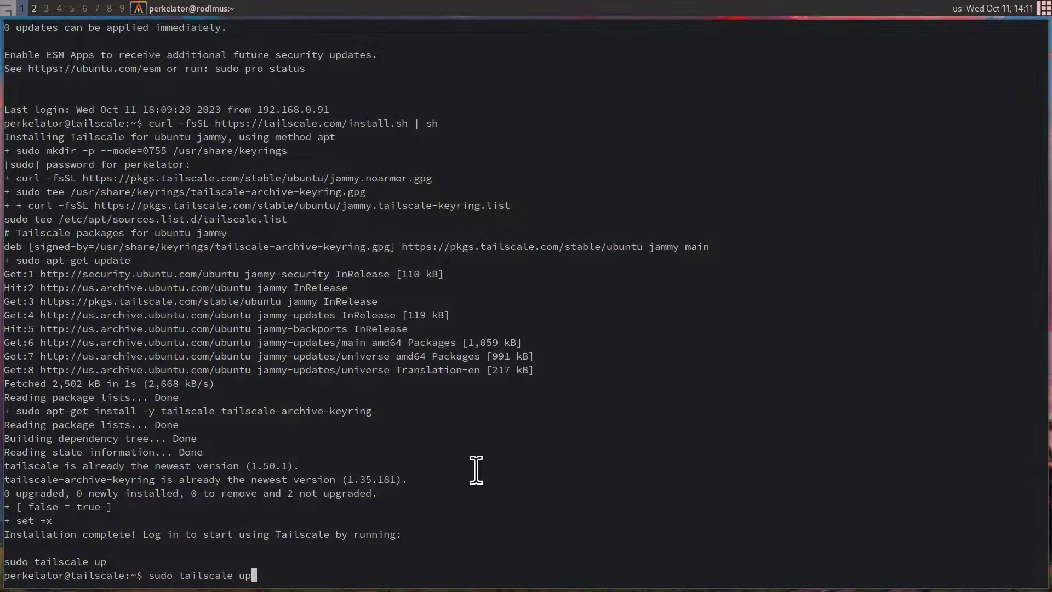
{"action": "key", "text": "Return"}
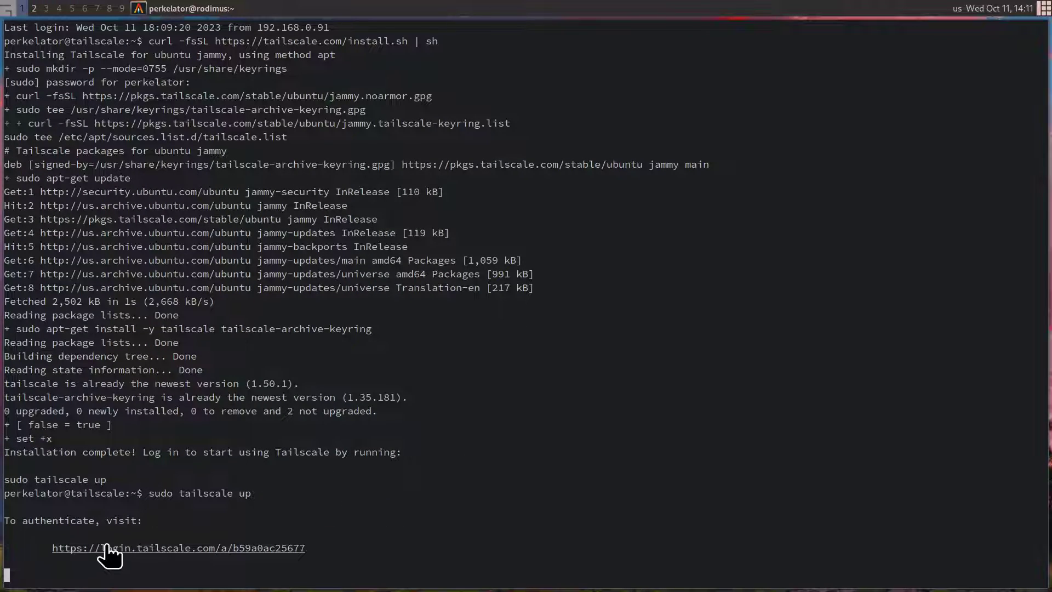
{"action": "left_click", "coordinate": [218, 552]}
Sign in with a Google account to connect the VM, then confirm Success in the terminal
{"action": "key", "text": "super+2"}
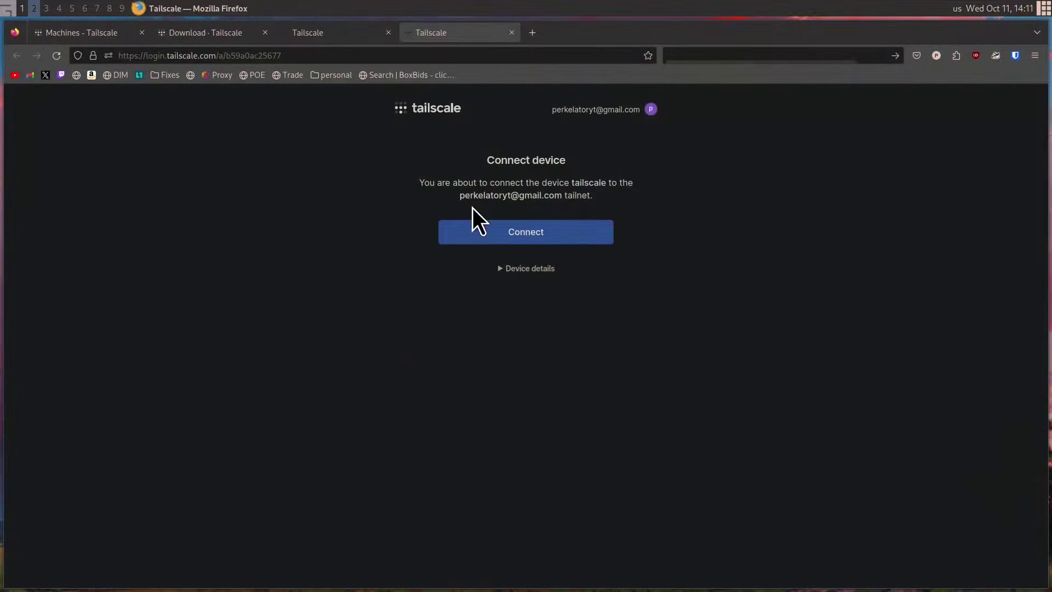
{"action": "left_click", "coordinate": [505, 269]}
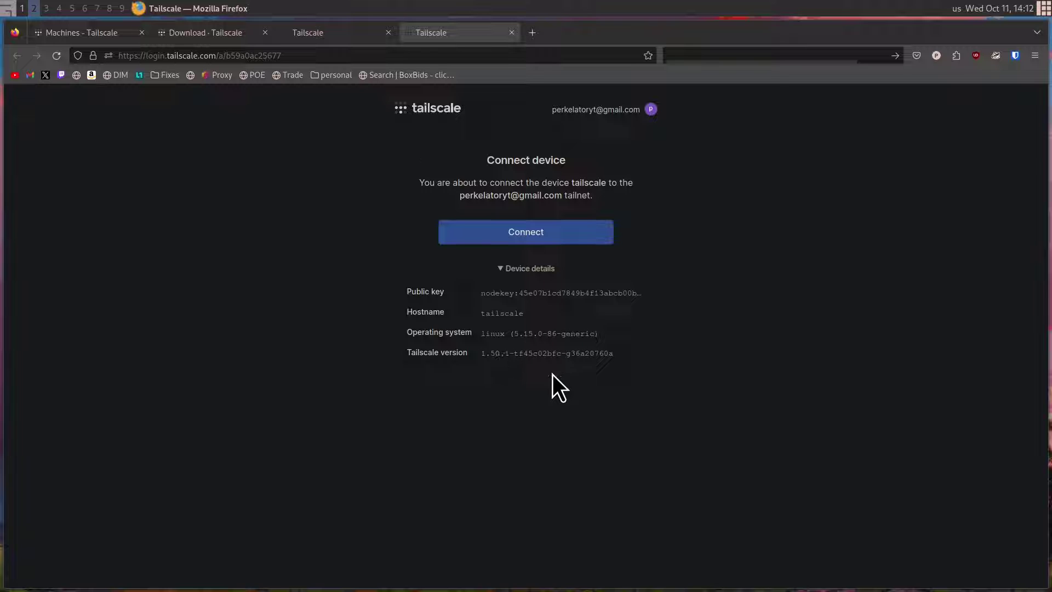
{"action": "left_click", "coordinate": [529, 270]}
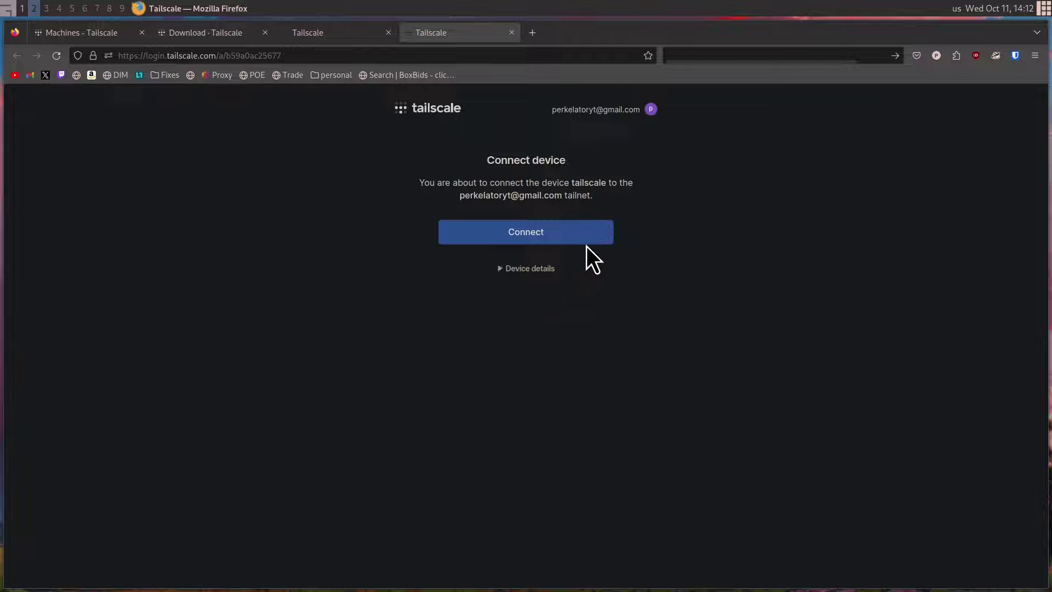
{"action": "left_click", "coordinate": [541, 236]}
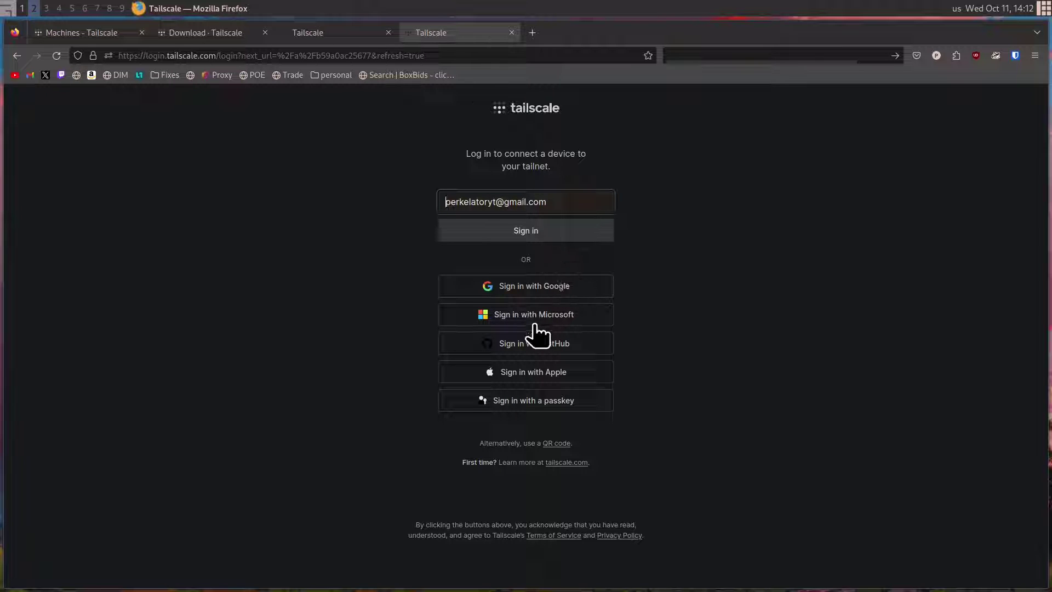
{"action": "left_click", "coordinate": [543, 287]}
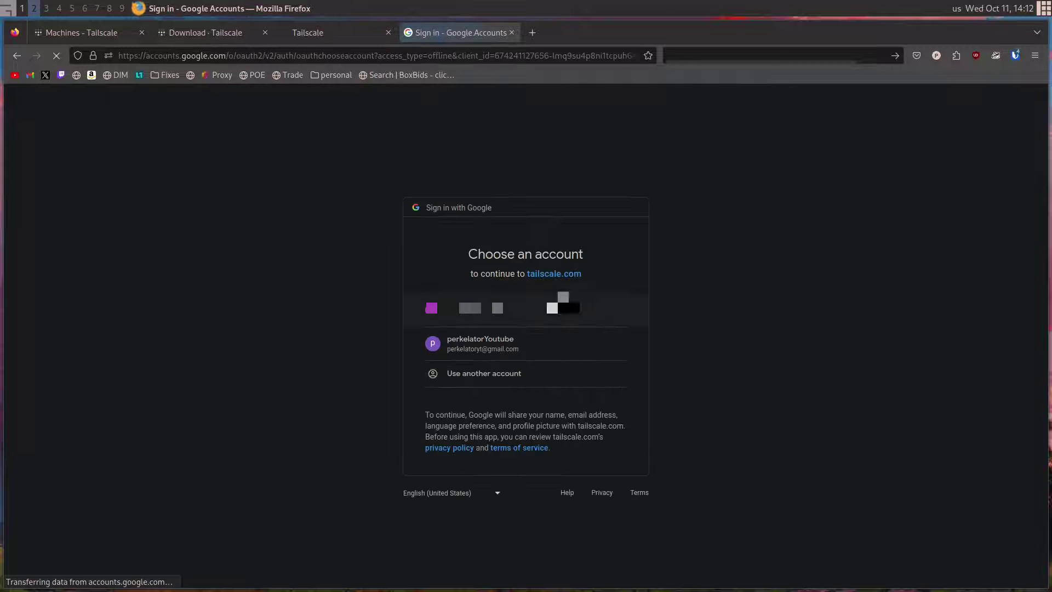
{"action": "left_click", "coordinate": [471, 351]}
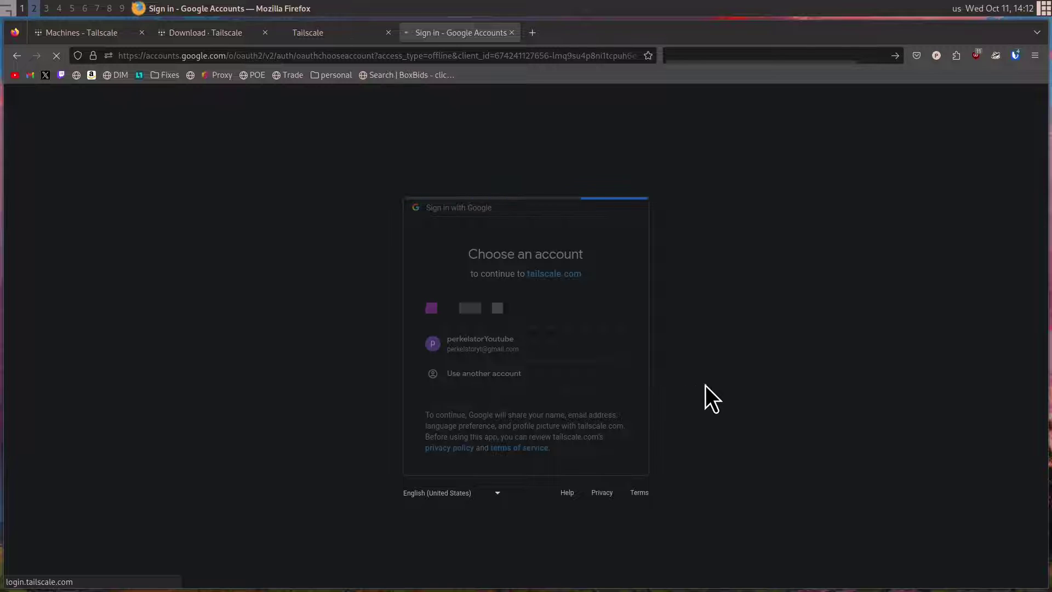
{"action": "left_click", "coordinate": [541, 242]}
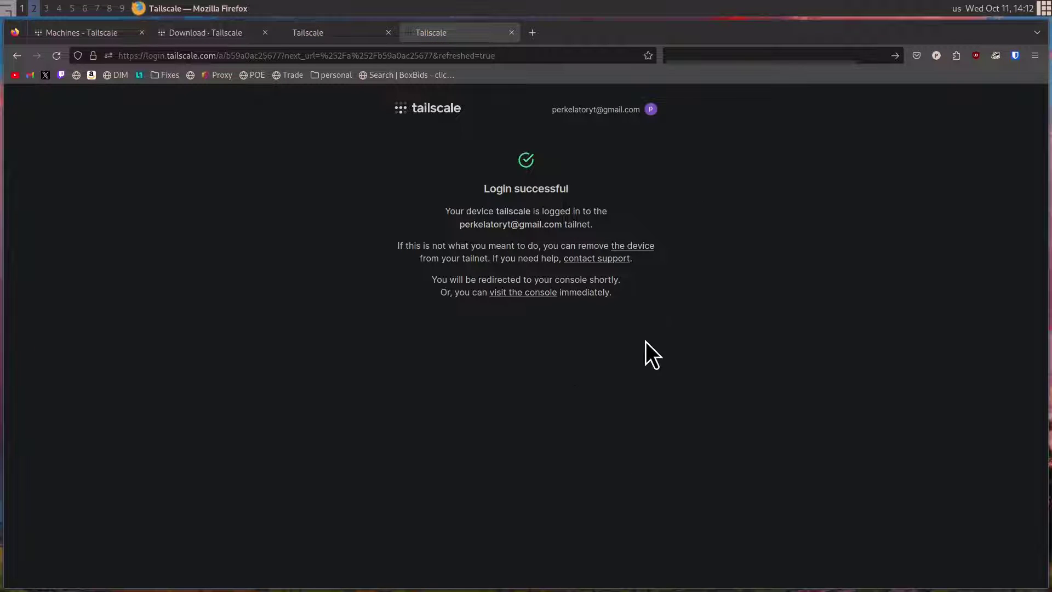
{"action": "key", "text": "super+1"}
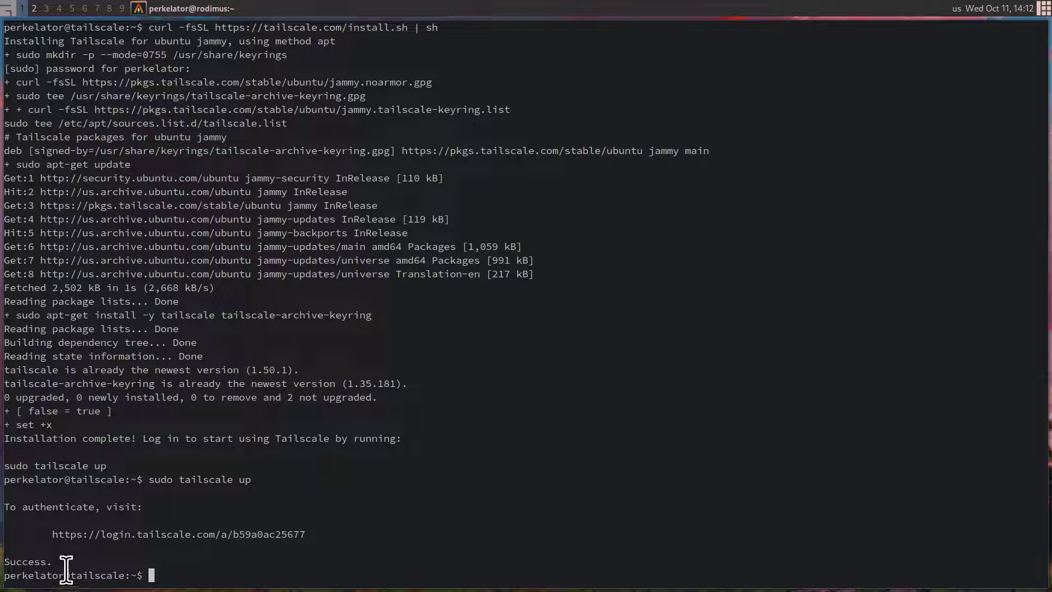
{"action": "left_click_drag", "start_coordinate": [71, 564], "coordinate": [5, 564]}
Open Edit route settings for the tailscale machine on the Machines page
{"action": "left_click", "coordinate": [88, 559]}
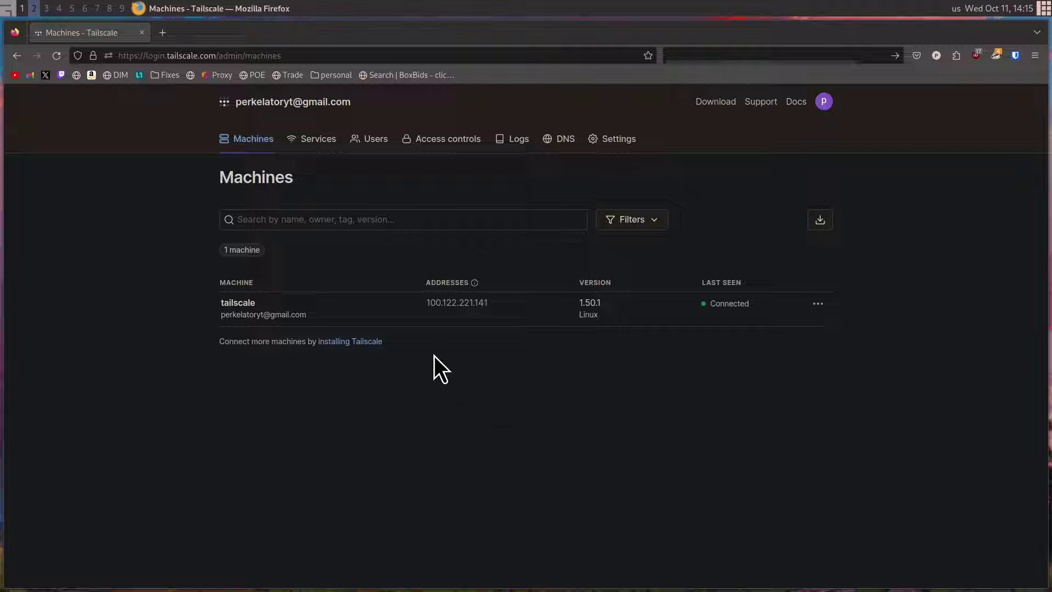
{"action": "left_click", "coordinate": [820, 305]}
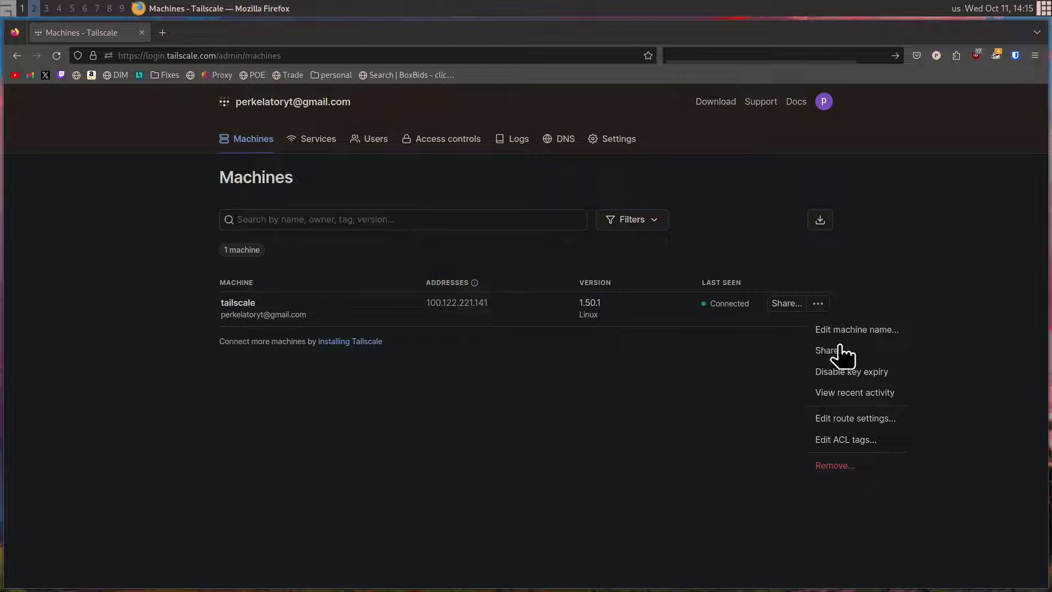
{"action": "left_click", "coordinate": [868, 425]}
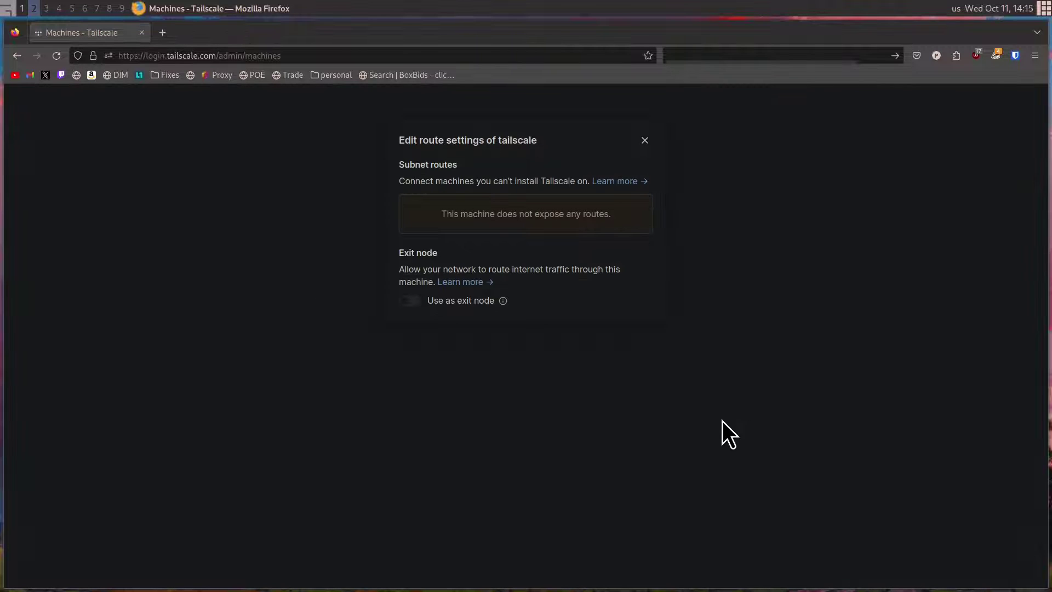
Open the subnet routers documentation and scroll to the IP-forwarding instructions
{"action": "left_click", "coordinate": [622, 182]}
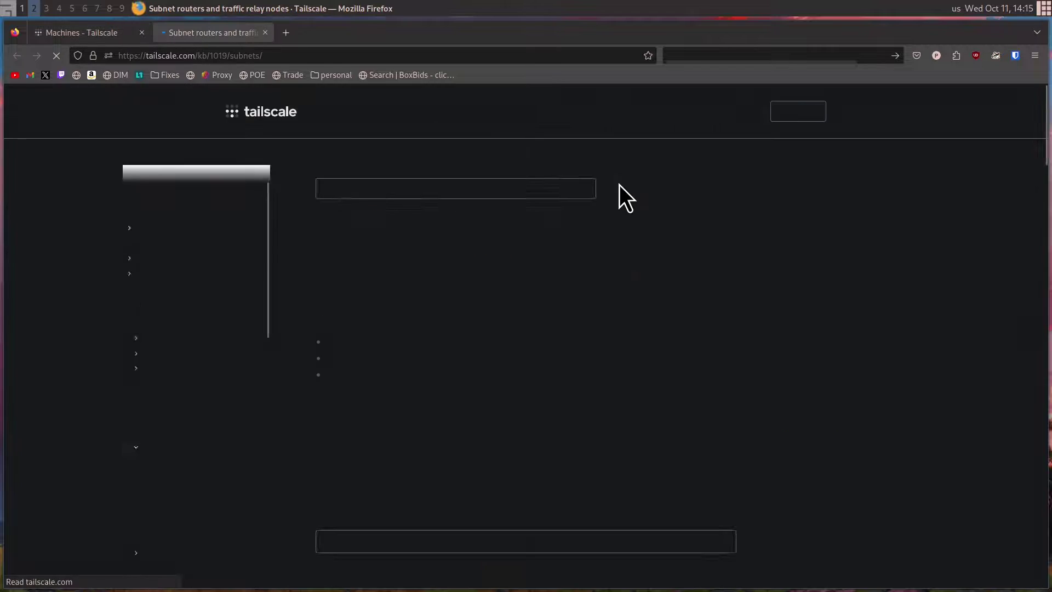
{"action": "scroll", "coordinate": [548, 242], "scroll_direction": "down", "scroll_amount": 6}
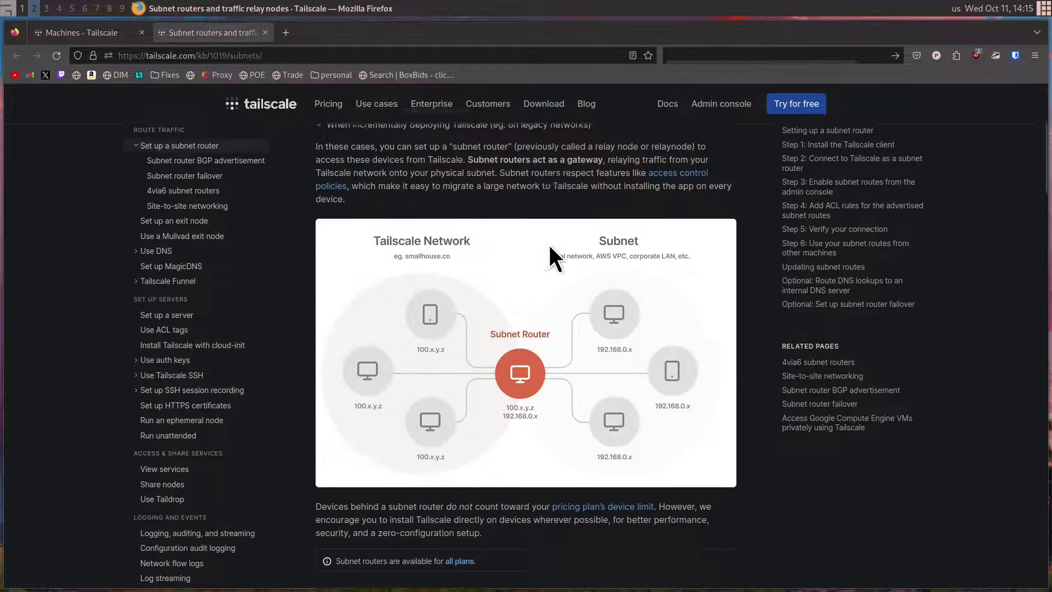
{"action": "scroll", "coordinate": [549, 246], "scroll_direction": "down", "scroll_amount": 2}
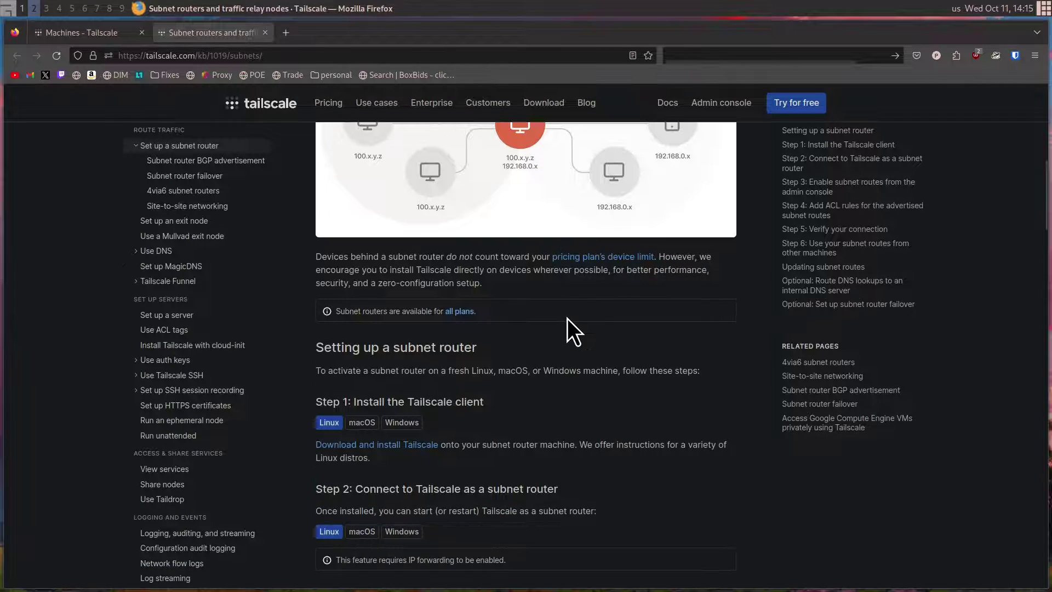
{"action": "scroll", "coordinate": [567, 330], "scroll_direction": "up", "scroll_amount": 3}
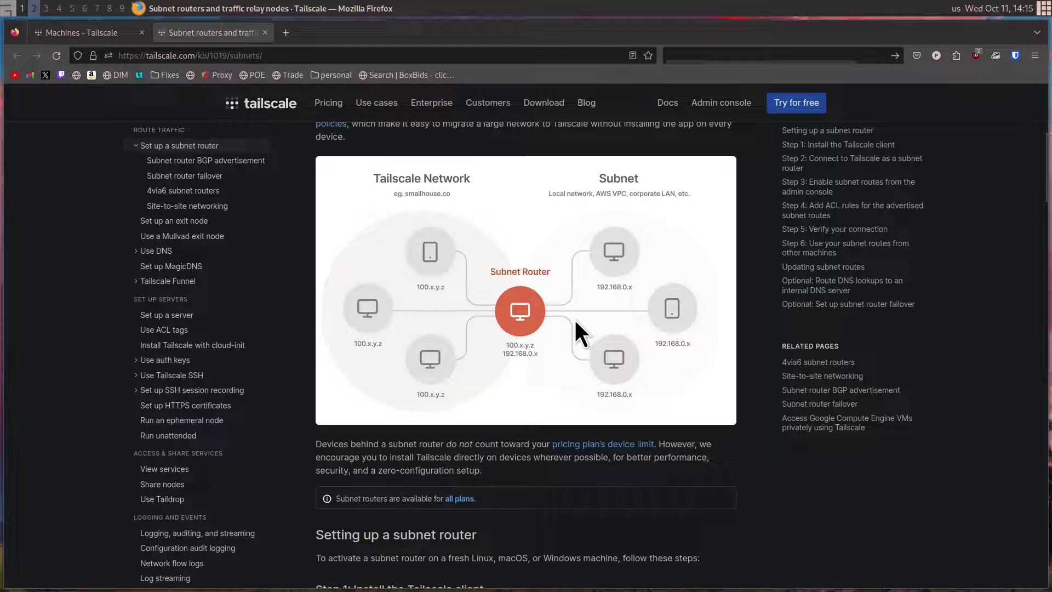
{"action": "scroll", "coordinate": [581, 308], "scroll_direction": "down", "scroll_amount": 5}
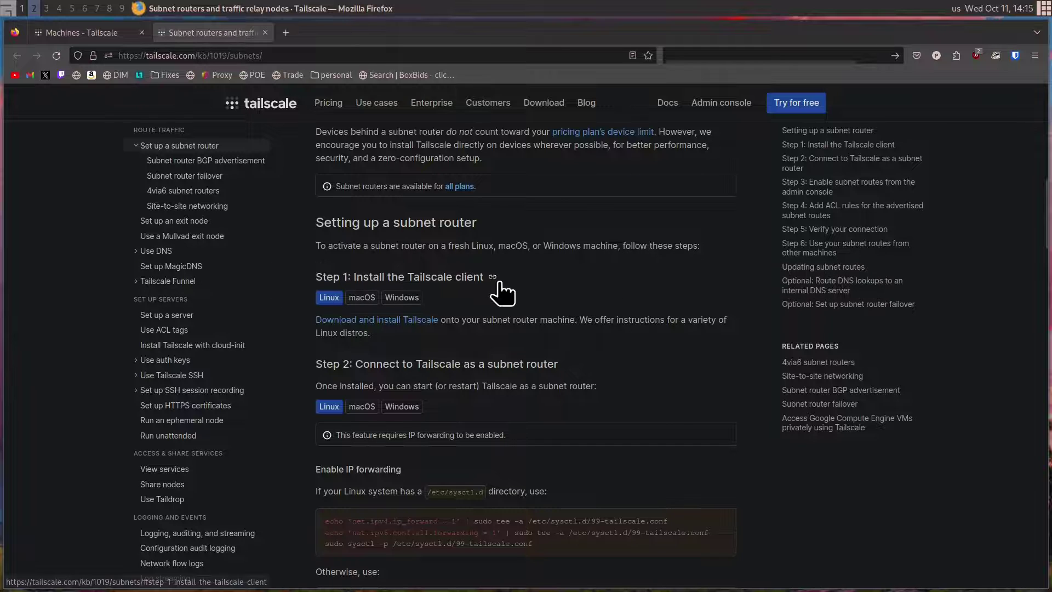
{"action": "scroll", "coordinate": [552, 380], "scroll_direction": "down", "scroll_amount": 2}
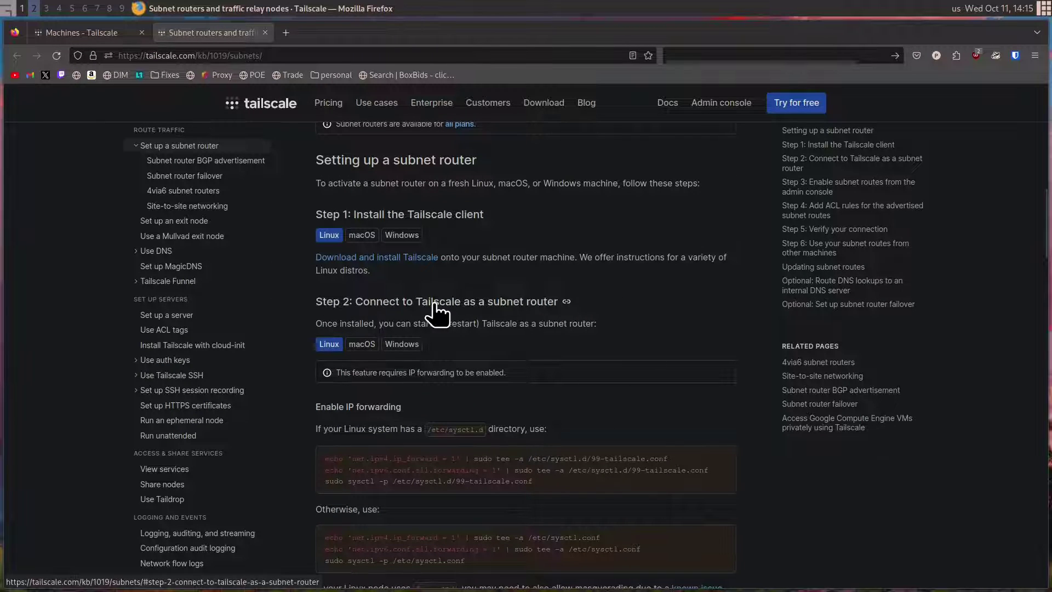
{"action": "scroll", "coordinate": [684, 334], "scroll_direction": "down", "scroll_amount": 4}
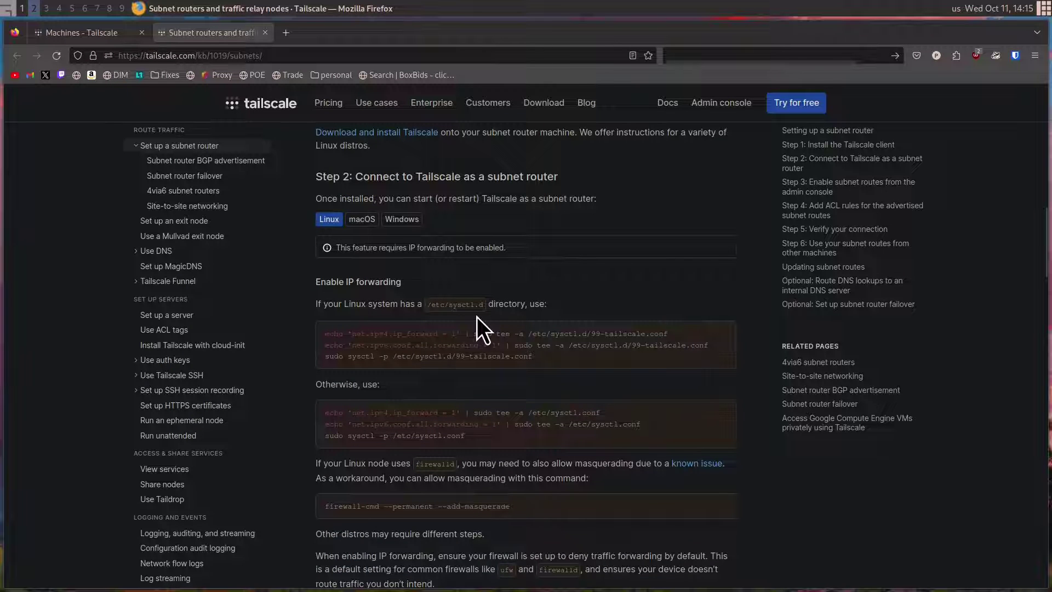
Copy the sysctl.d IP-forwarding commands from the docs and run them on the VM
{"action": "left_click_drag", "start_coordinate": [569, 357], "coordinate": [287, 331]}
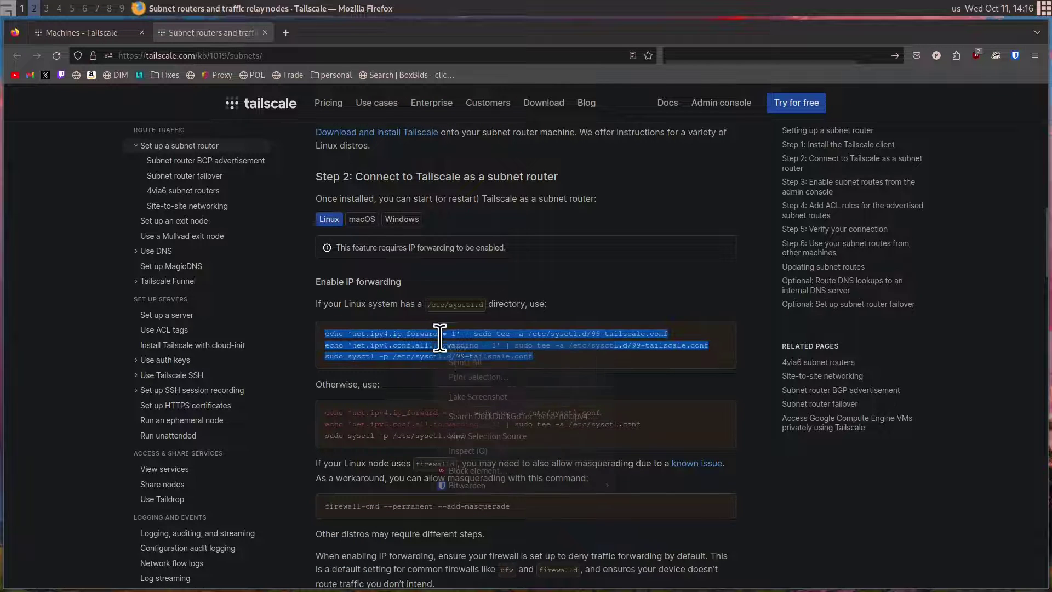
{"action": "right_click", "coordinate": [462, 352]}
{"action": "left_click", "coordinate": [570, 357]}
{"action": "key", "text": "super+1"}
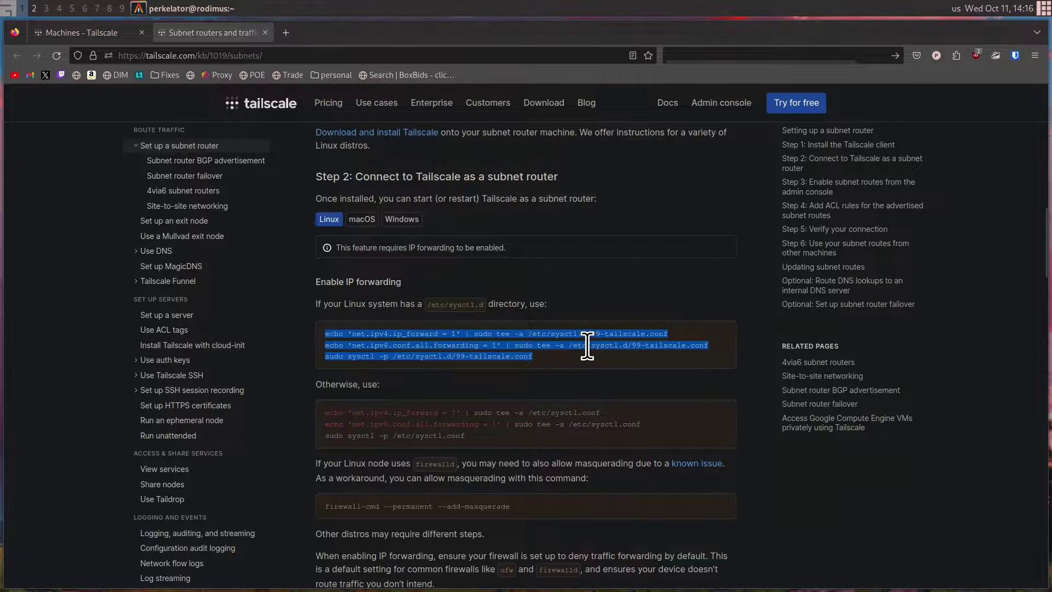
{"action": "key", "text": "ctrl+shift+v"}
{"action": "key", "text": "Return"}
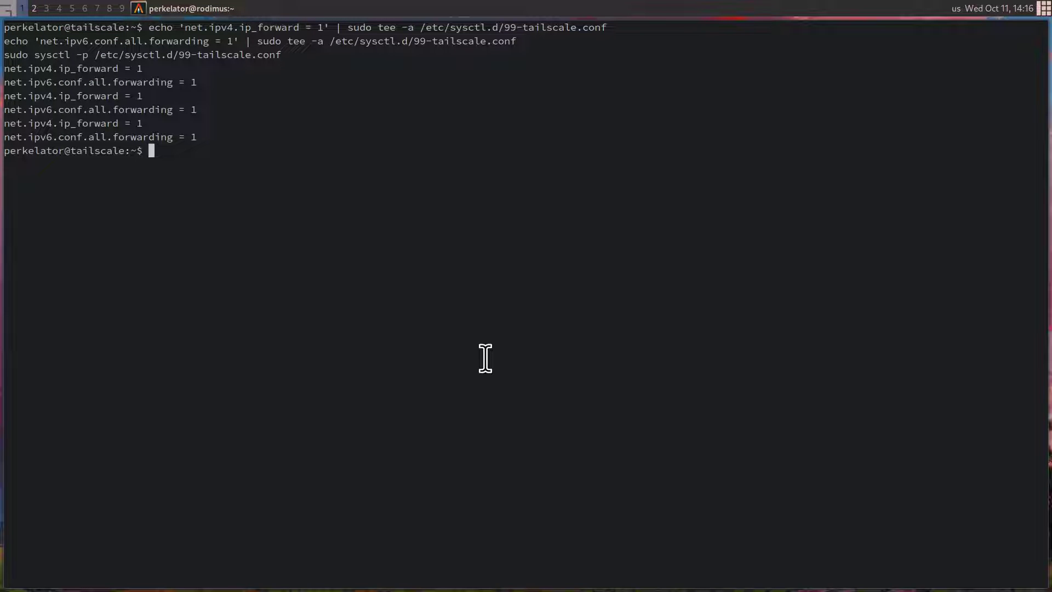
Scroll the docs past the firewall-cmd masquerade command to the advertise-routes example
{"action": "key", "text": "super+2"}
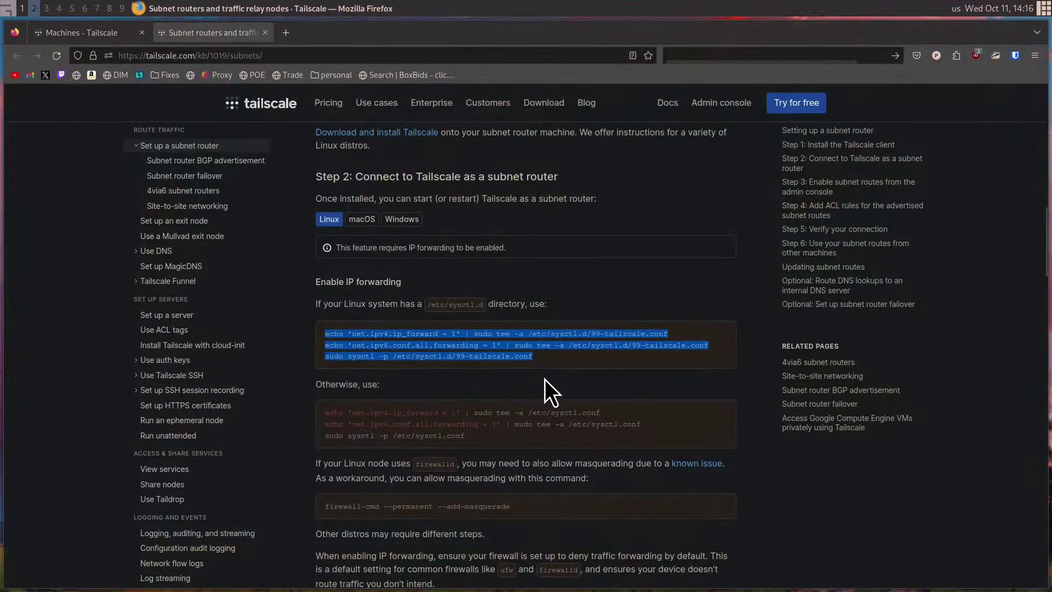
{"action": "scroll", "coordinate": [547, 375], "scroll_direction": "down", "scroll_amount": 2}
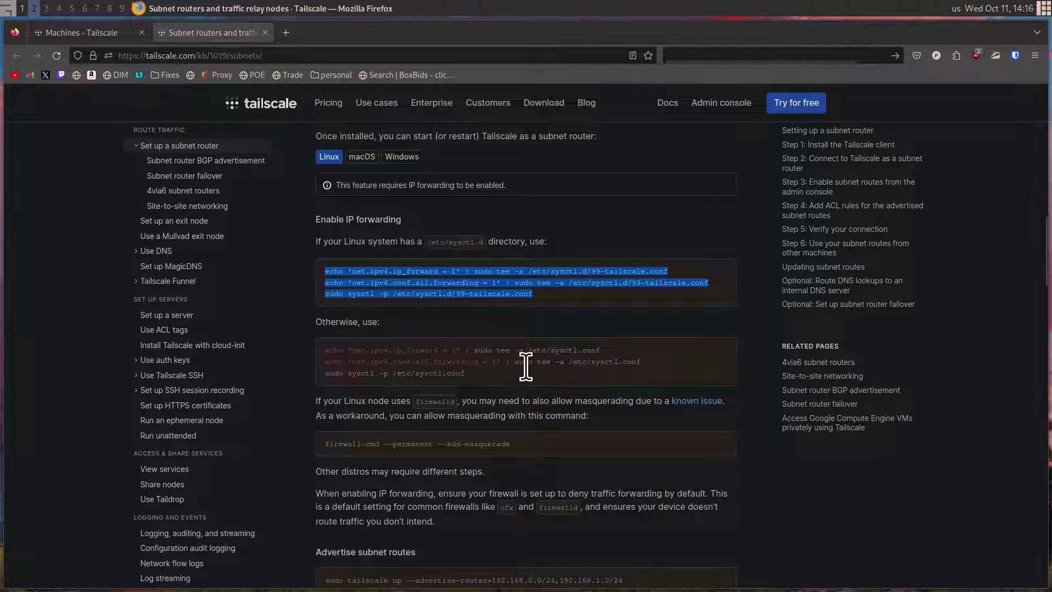
{"action": "scroll", "coordinate": [527, 368], "scroll_direction": "down", "scroll_amount": 2}
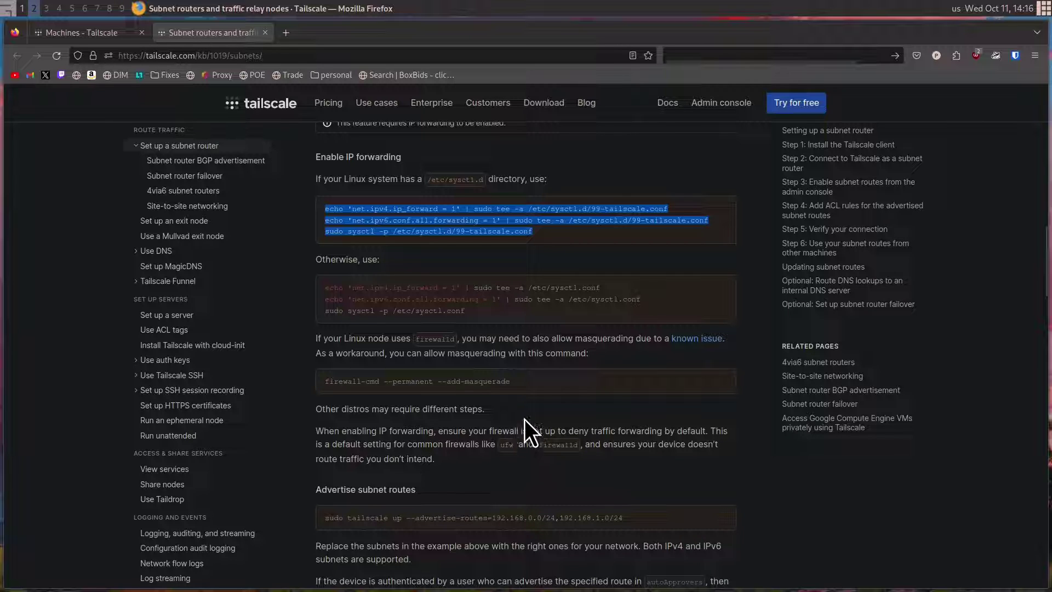
{"action": "triple_click", "coordinate": [343, 378]}
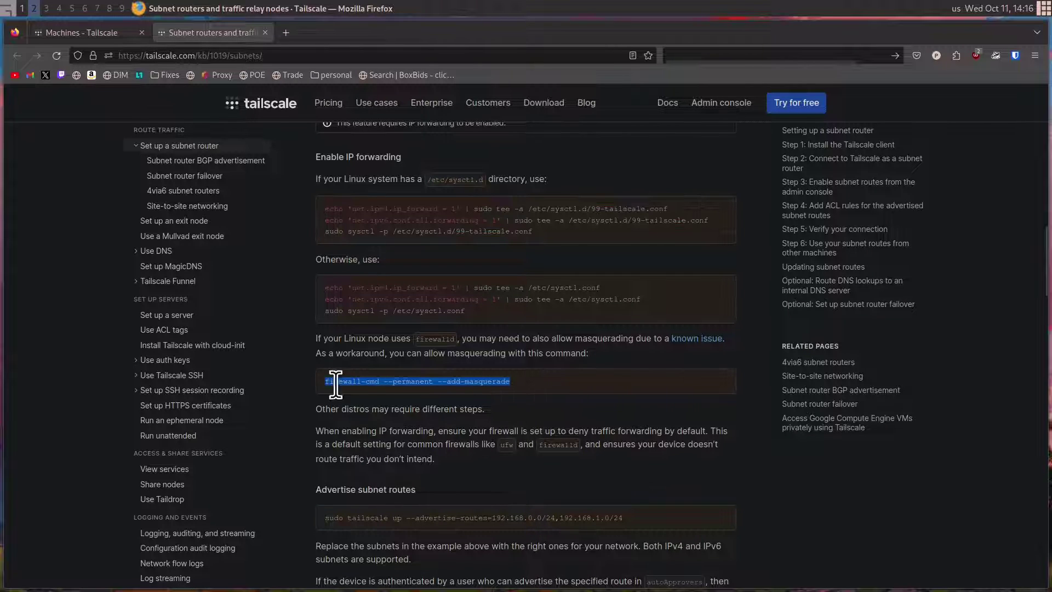
{"action": "left_click", "coordinate": [546, 387]}
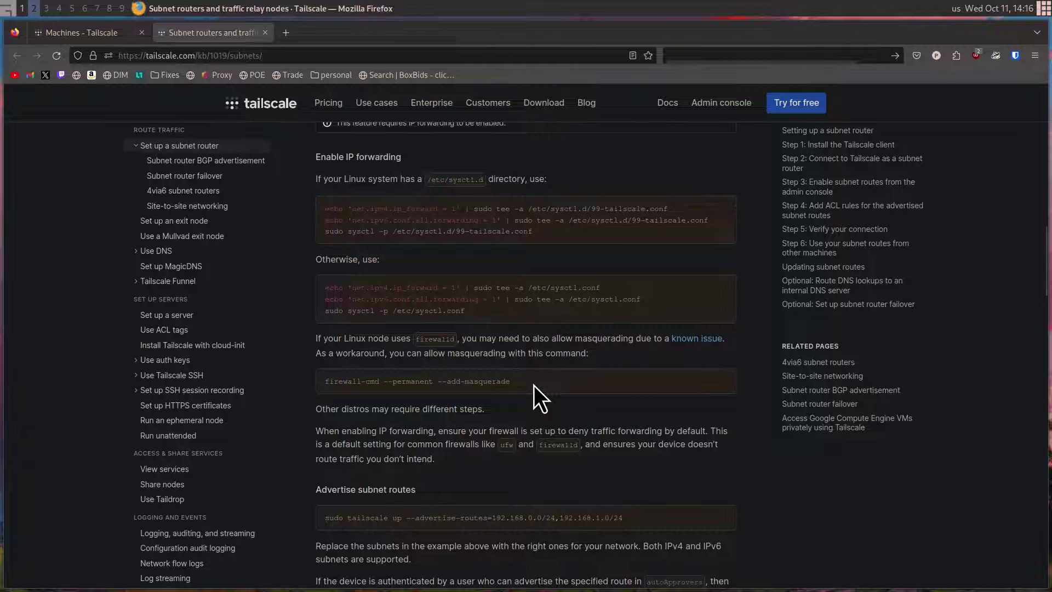
{"action": "scroll", "coordinate": [560, 383], "scroll_direction": "down", "scroll_amount": 2}
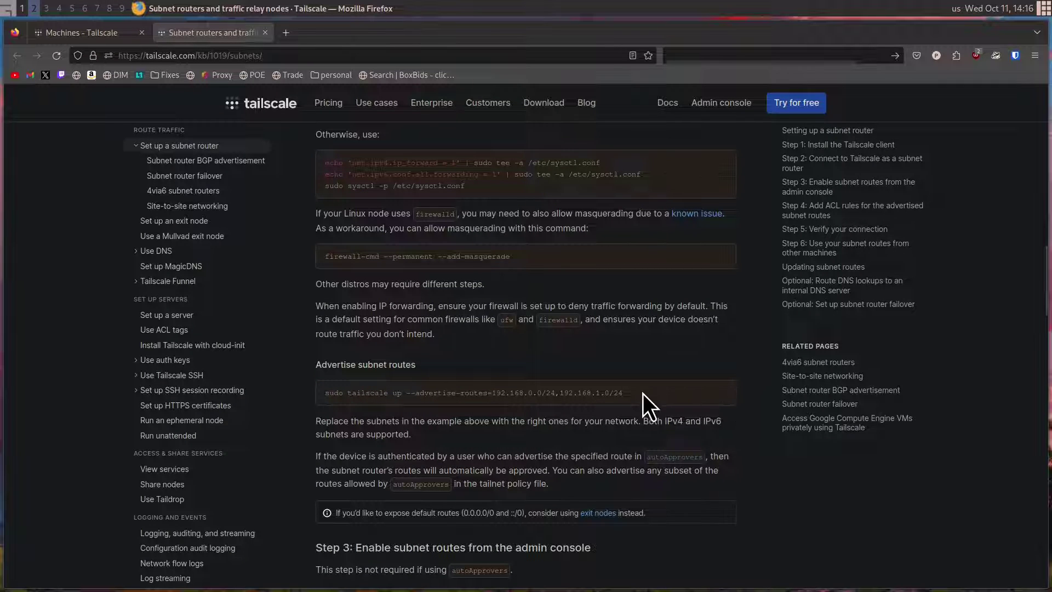
Run sudo tailscale up --advertise-routes=192.168.0.0/24,192.168.1.0/24 copied from the docs, then scroll to Step 3
{"action": "left_click_drag", "start_coordinate": [643, 393], "coordinate": [308, 384]}
{"action": "right_click", "coordinate": [434, 394]}
{"action": "left_click", "coordinate": [472, 414]}
{"action": "left_click", "coordinate": [22, 8]}
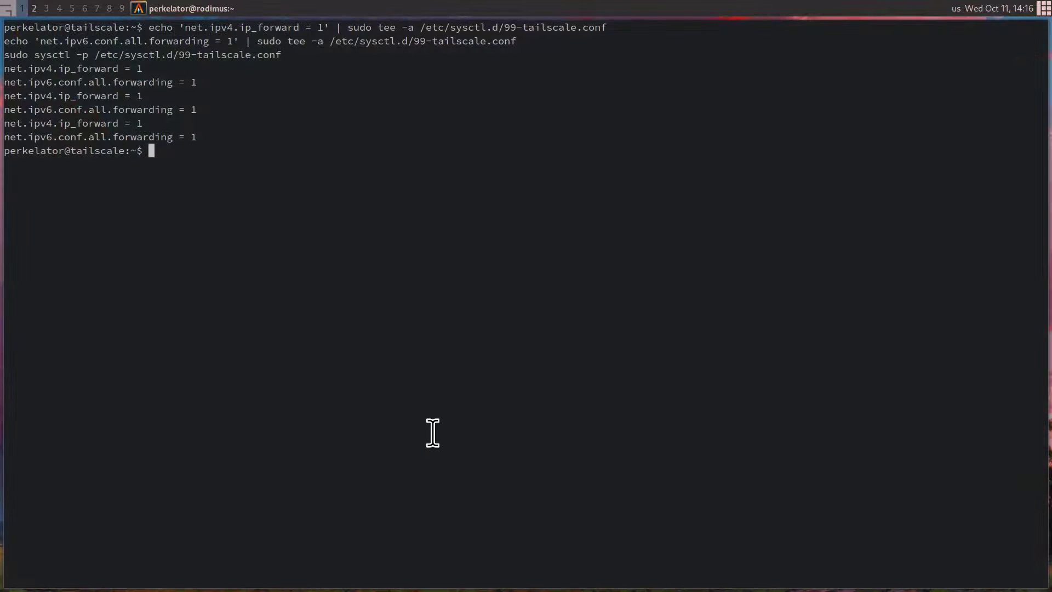
{"action": "key", "text": "ctrl+shift+v"}
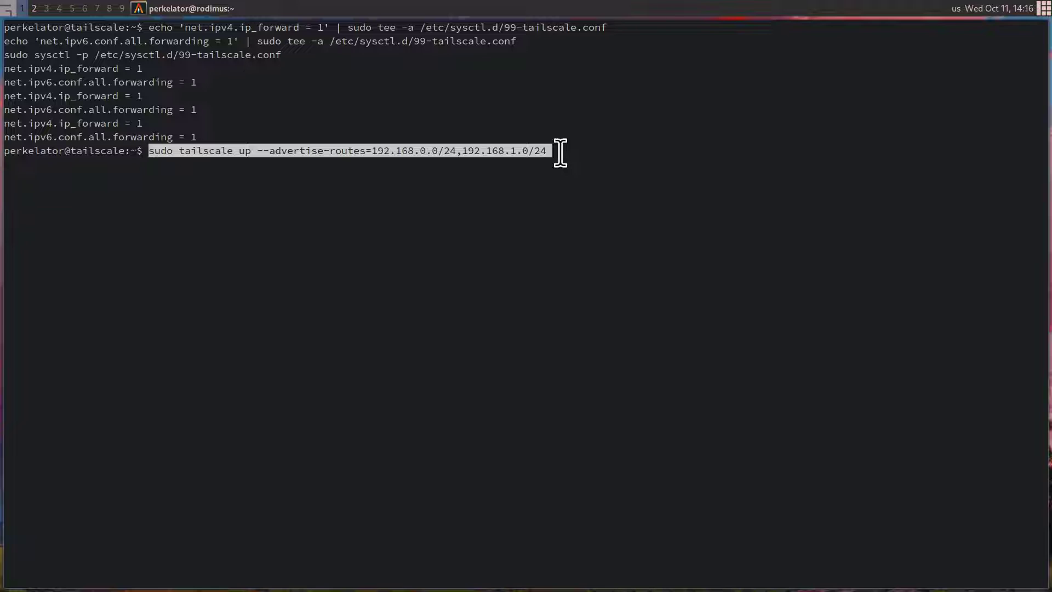
{"action": "key", "text": "Return"}
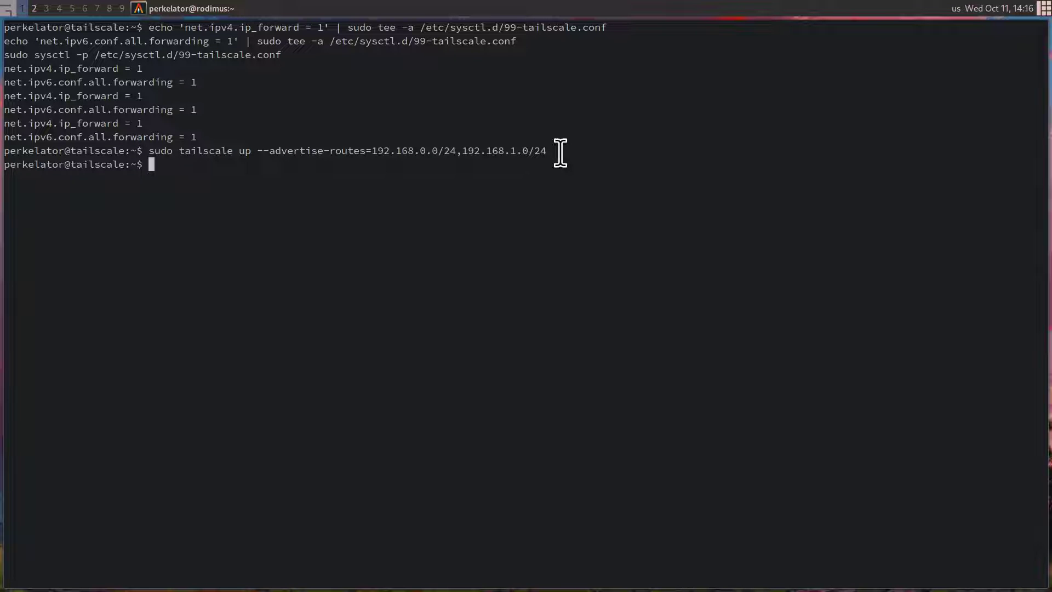
{"action": "key", "text": "super+1"}
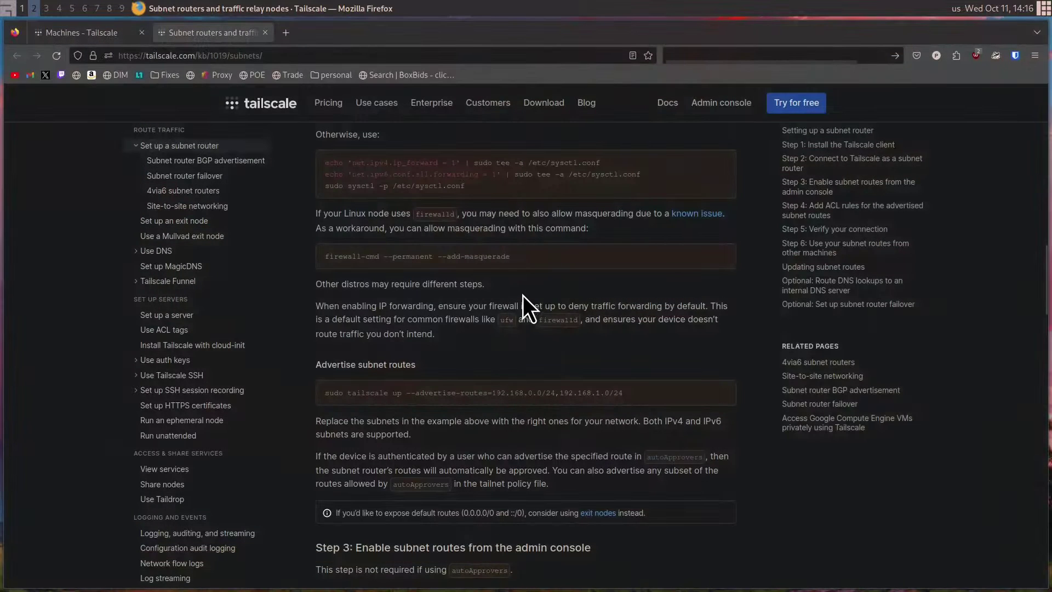
{"action": "scroll", "coordinate": [615, 369], "scroll_direction": "down", "scroll_amount": 3}
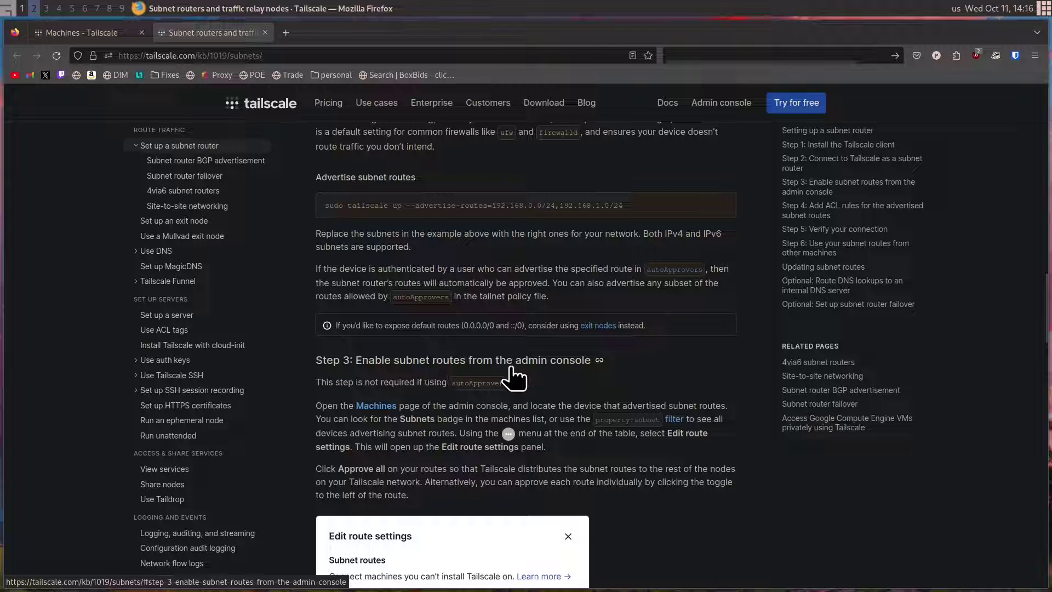
Approve the 192.168.0.0/24 and 192.168.1.0/24 subnet routes in the admin console
{"action": "left_click", "coordinate": [94, 34]}
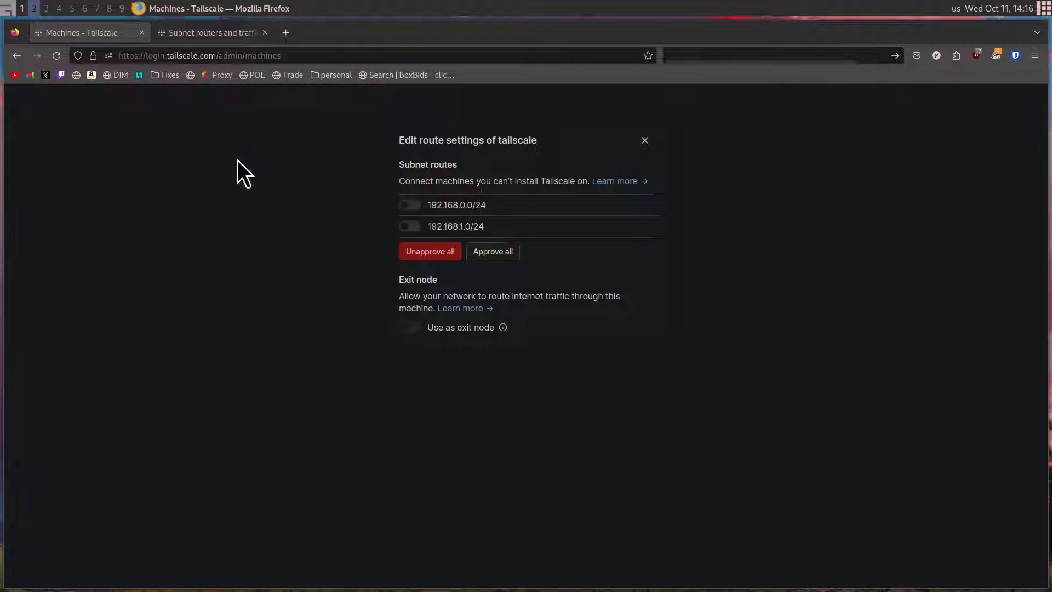
{"action": "left_click", "coordinate": [413, 206]}
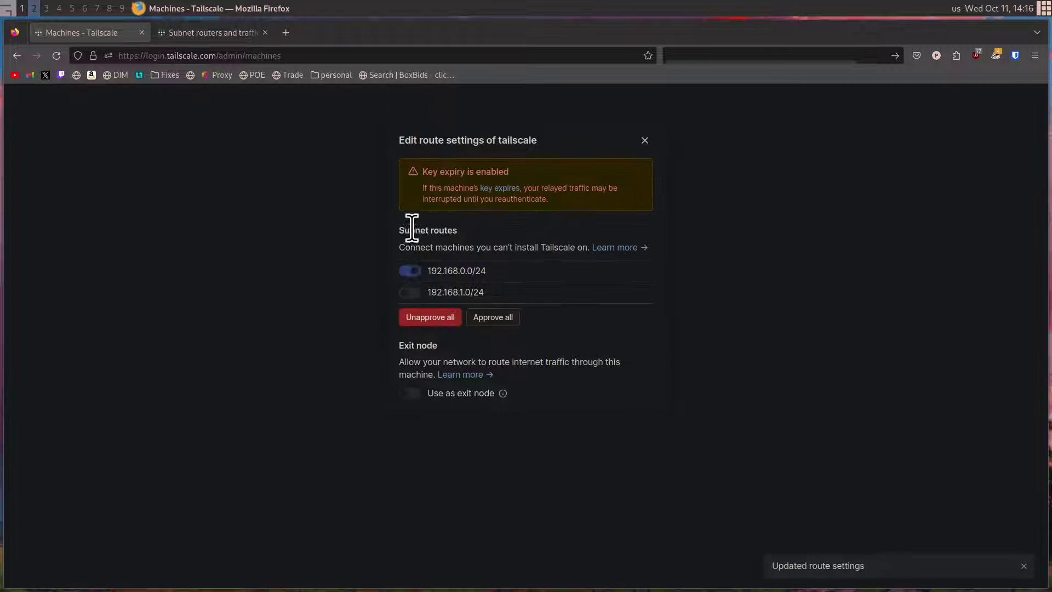
{"action": "left_click", "coordinate": [411, 294]}
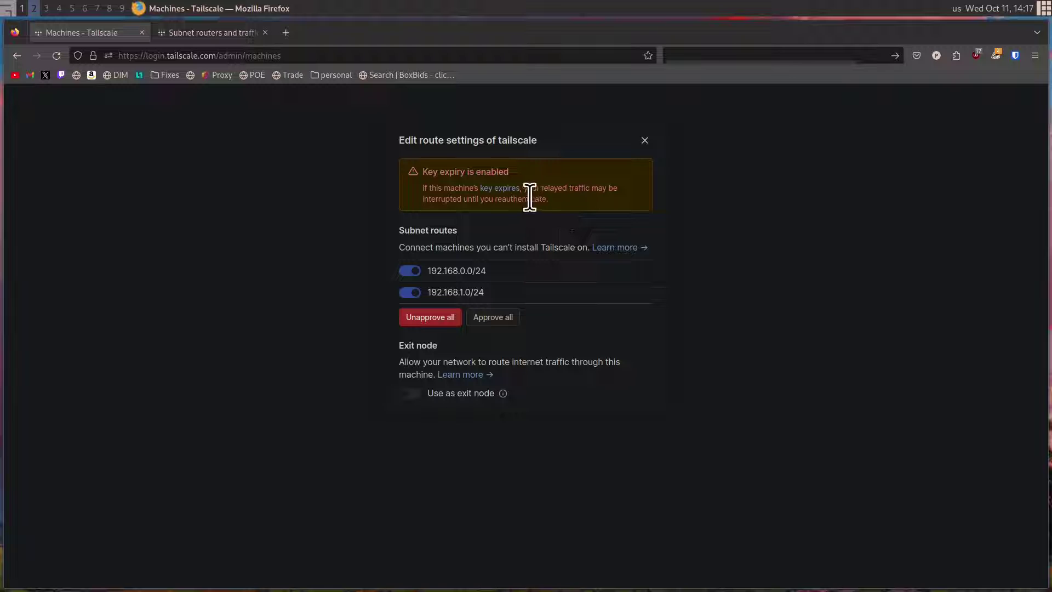
Skim the Key Expiry documentation, then return to the route settings
{"action": "left_click", "coordinate": [499, 190]}
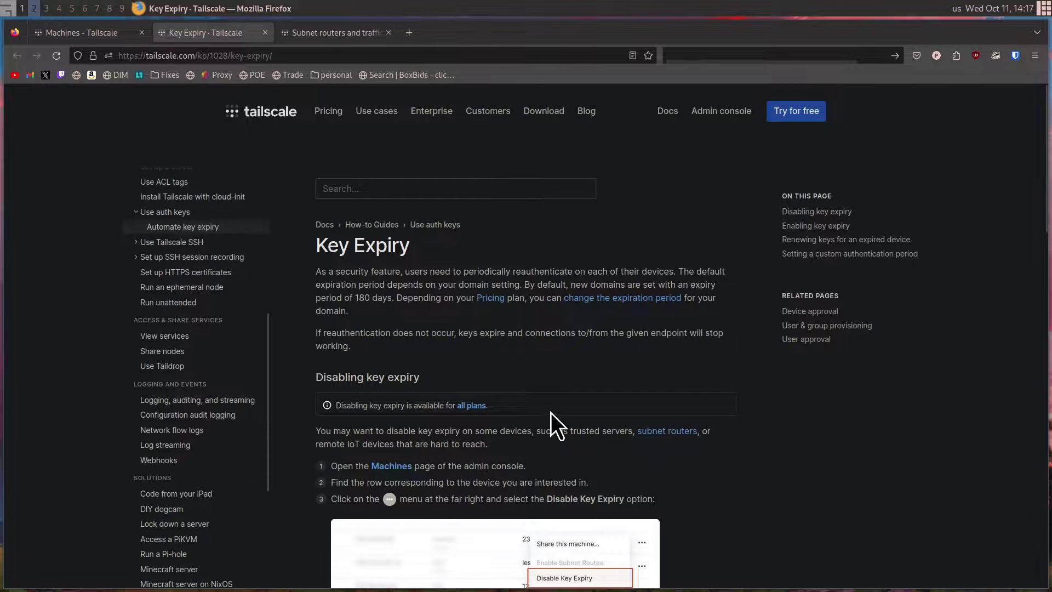
{"action": "scroll", "coordinate": [556, 396], "scroll_direction": "down", "scroll_amount": 15}
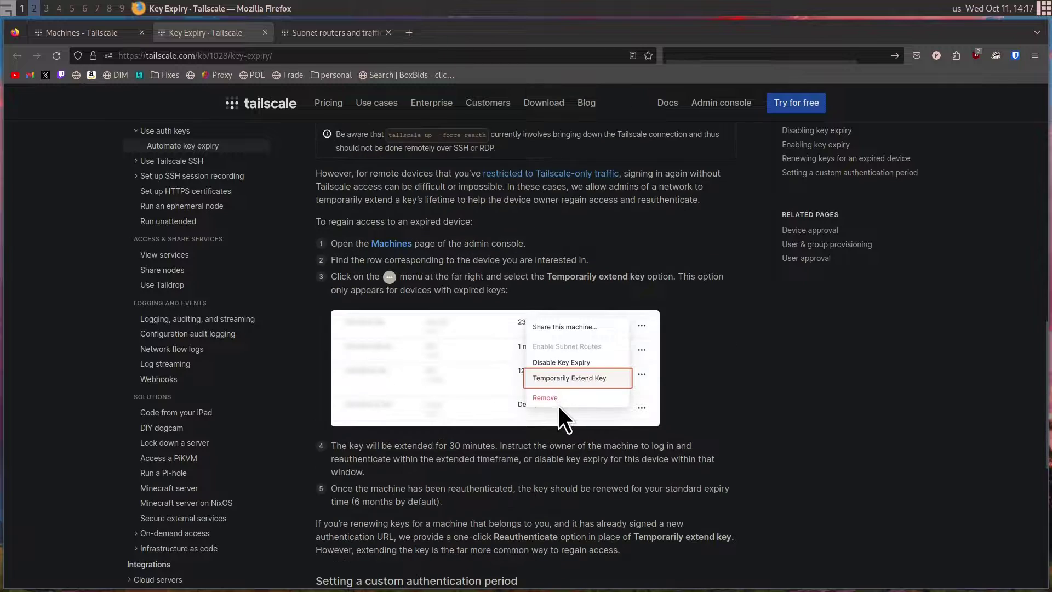
{"action": "scroll", "coordinate": [557, 406], "scroll_direction": "up", "scroll_amount": 15}
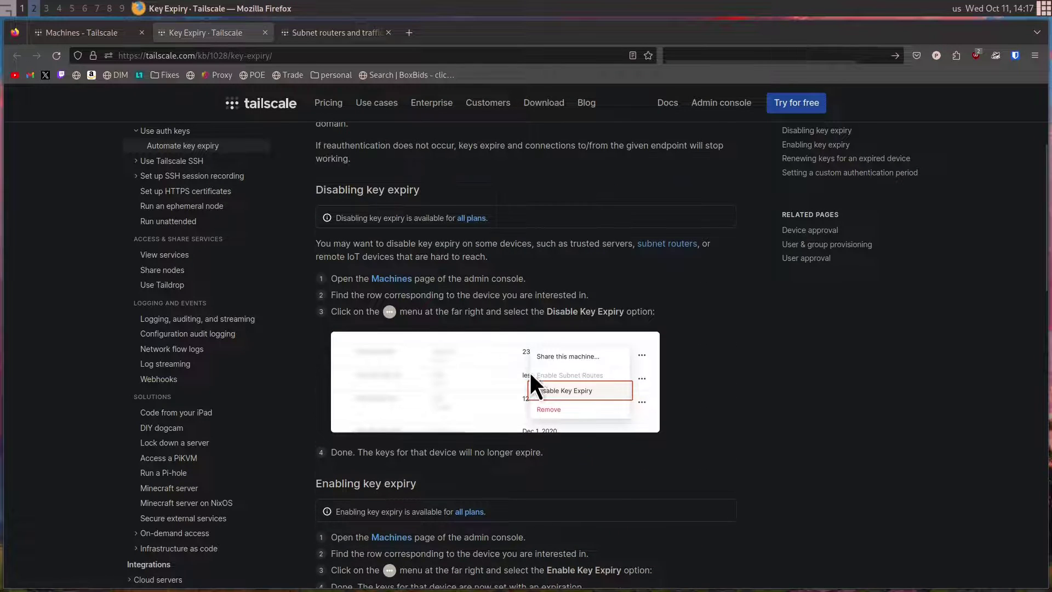
{"action": "left_click", "coordinate": [110, 33]}
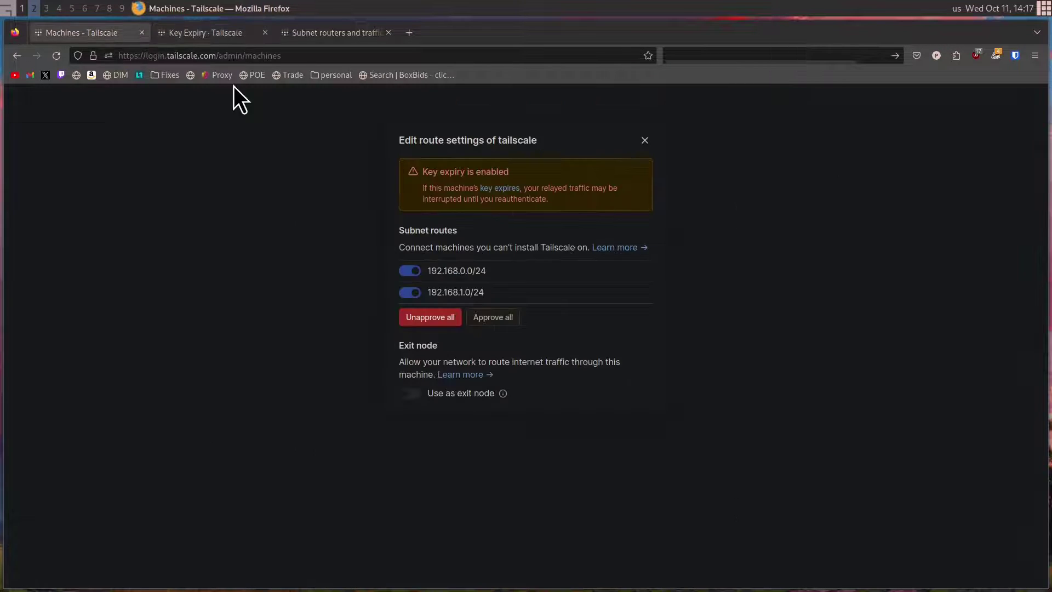
Disable key expiry for the tailscale machine
{"action": "left_click", "coordinate": [645, 141]}
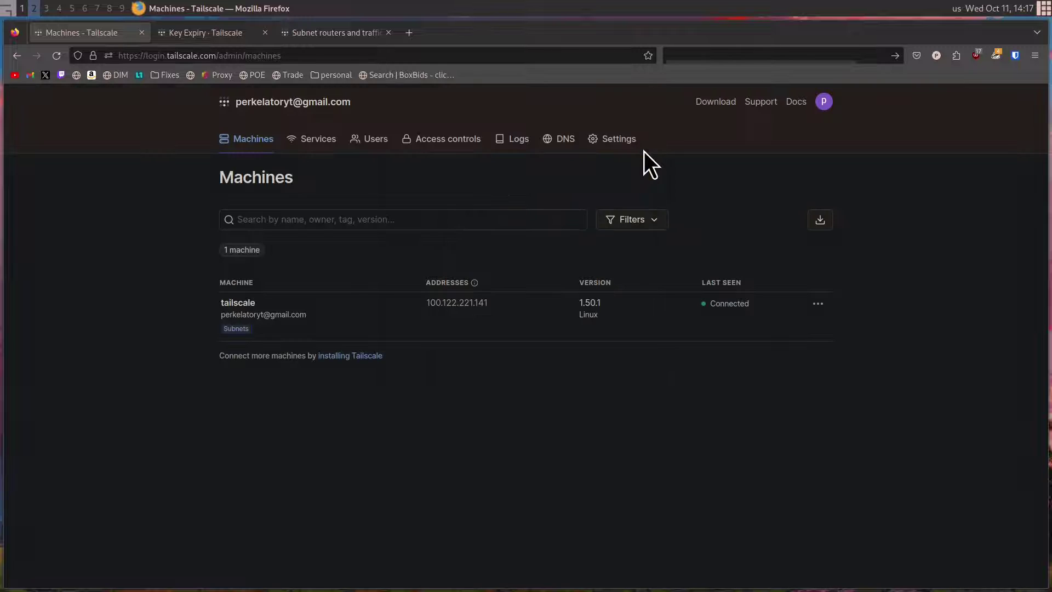
{"action": "left_click", "coordinate": [817, 303]}
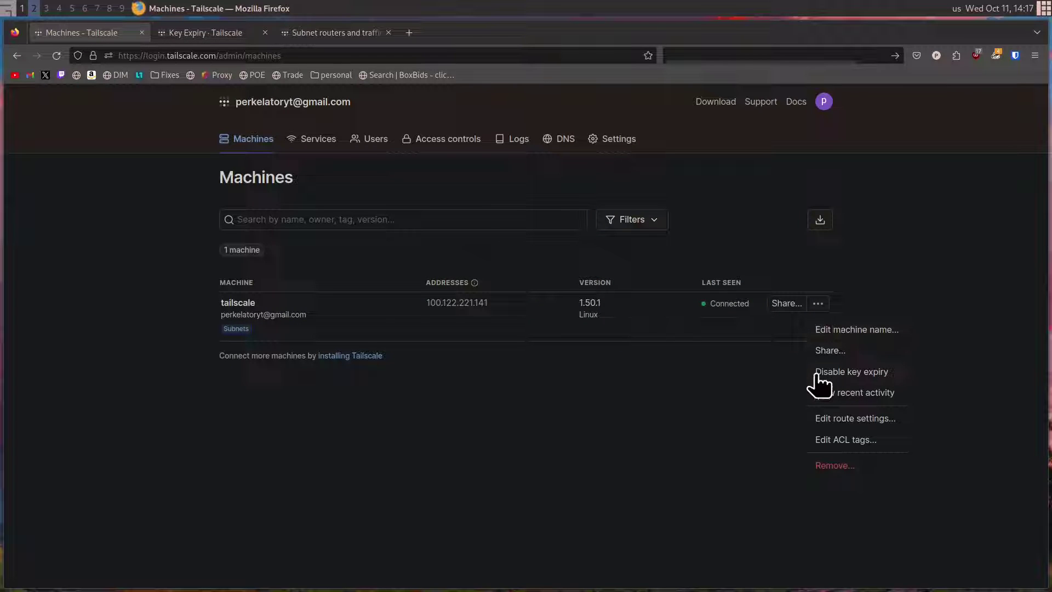
{"action": "left_click", "coordinate": [866, 374]}
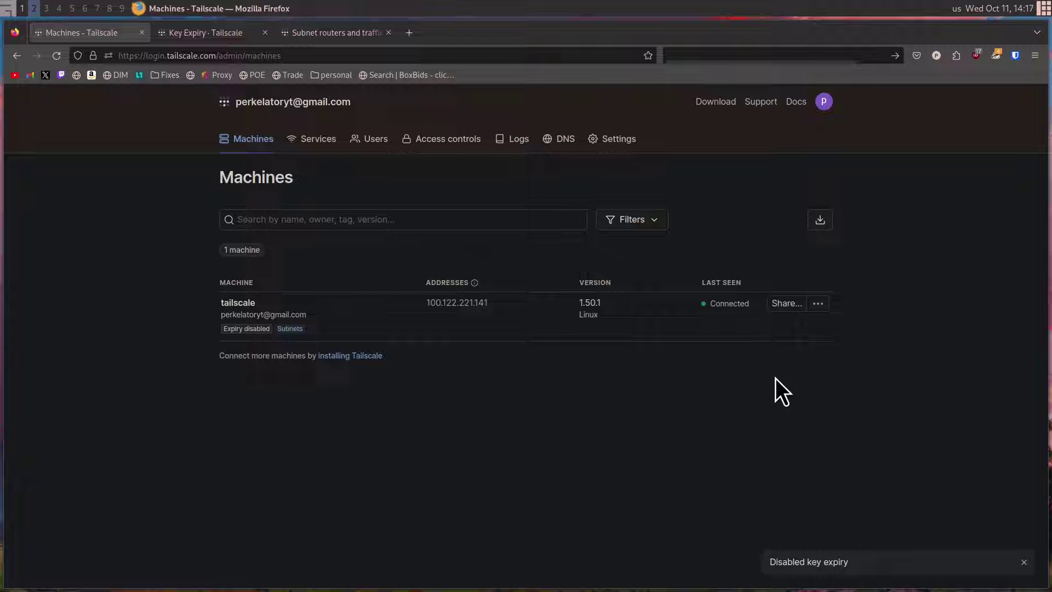
Reopen the machine's route settings and open the Exit Nodes documentation
{"action": "left_click", "coordinate": [818, 303]}
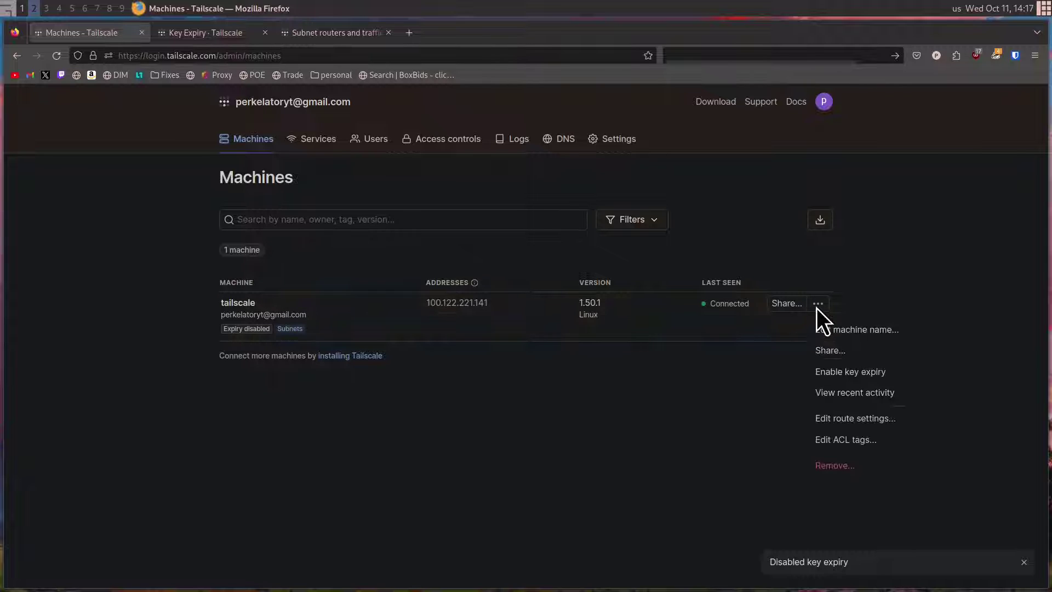
{"action": "left_click", "coordinate": [874, 421]}
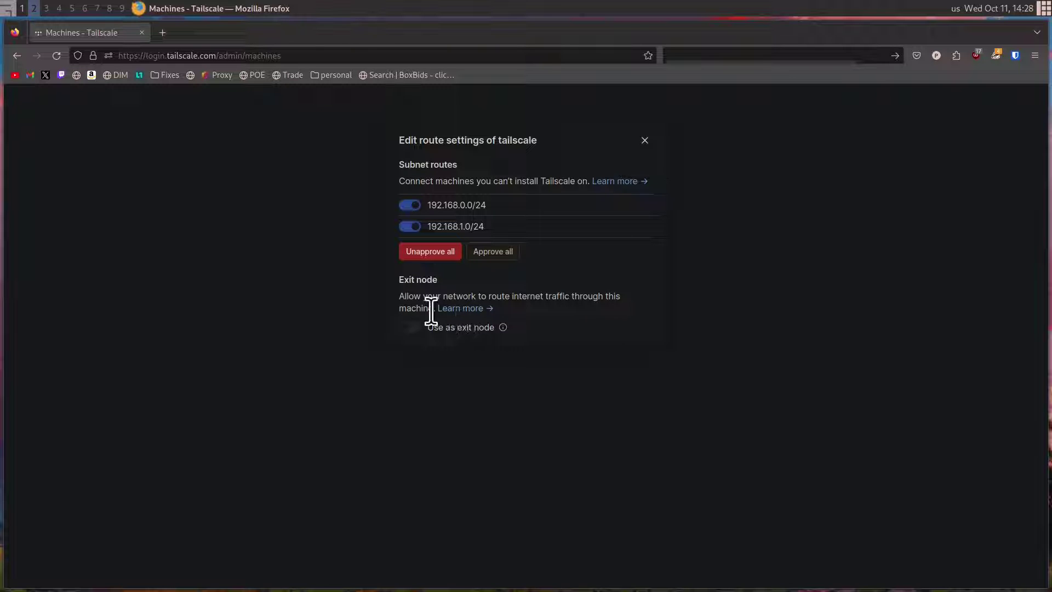
{"action": "left_click", "coordinate": [464, 314]}
Find the advertise-exit-node command in the Exit Nodes docs, then return to the machine's route settings
{"action": "scroll", "coordinate": [613, 307], "scroll_direction": "down", "scroll_amount": 5}
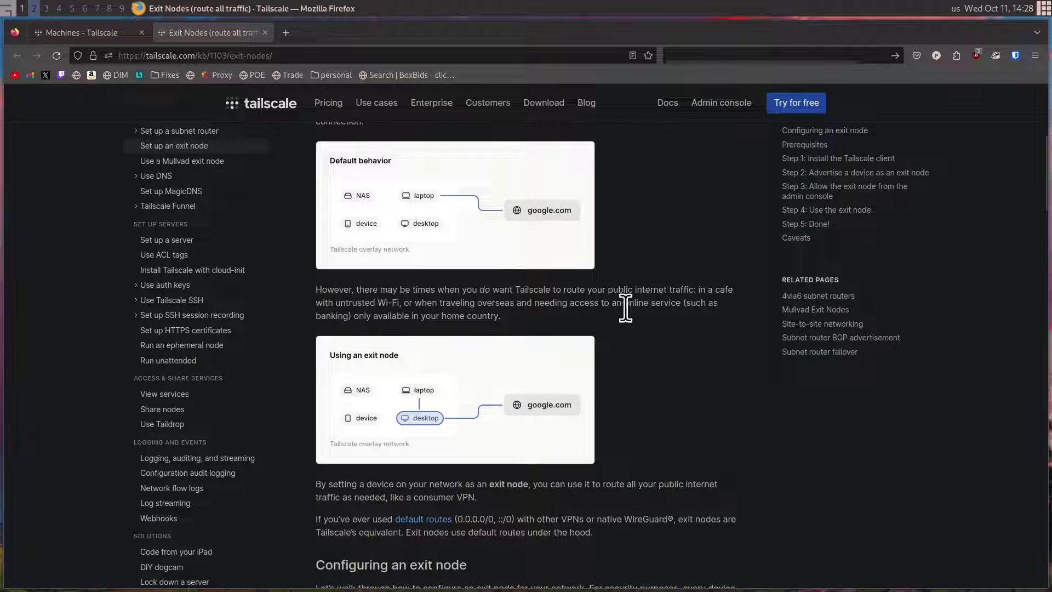
{"action": "scroll", "coordinate": [653, 317], "scroll_direction": "down", "scroll_amount": 8}
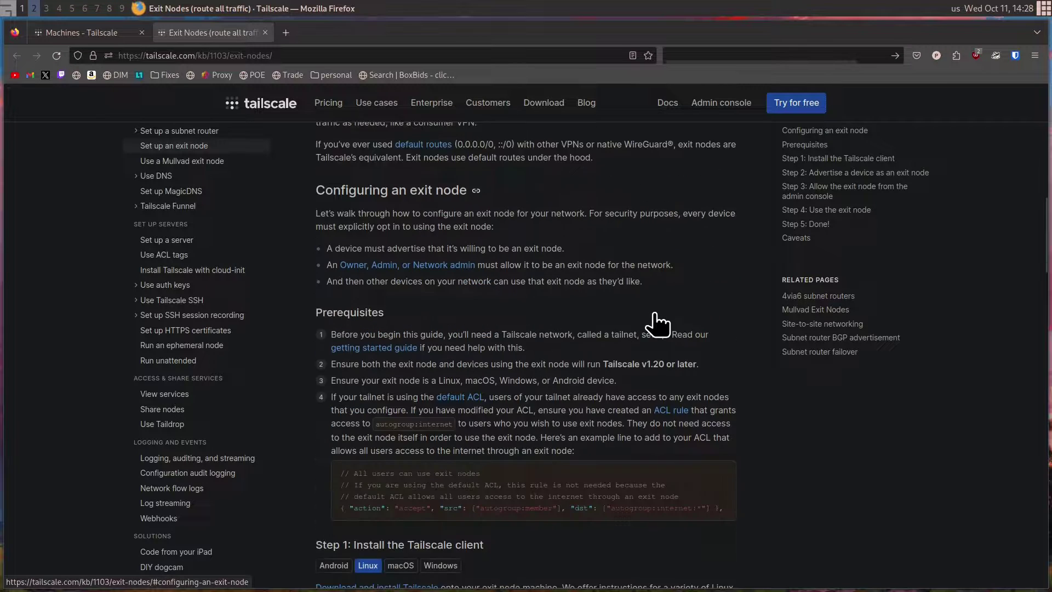
{"action": "scroll", "coordinate": [653, 314], "scroll_direction": "down", "scroll_amount": 6}
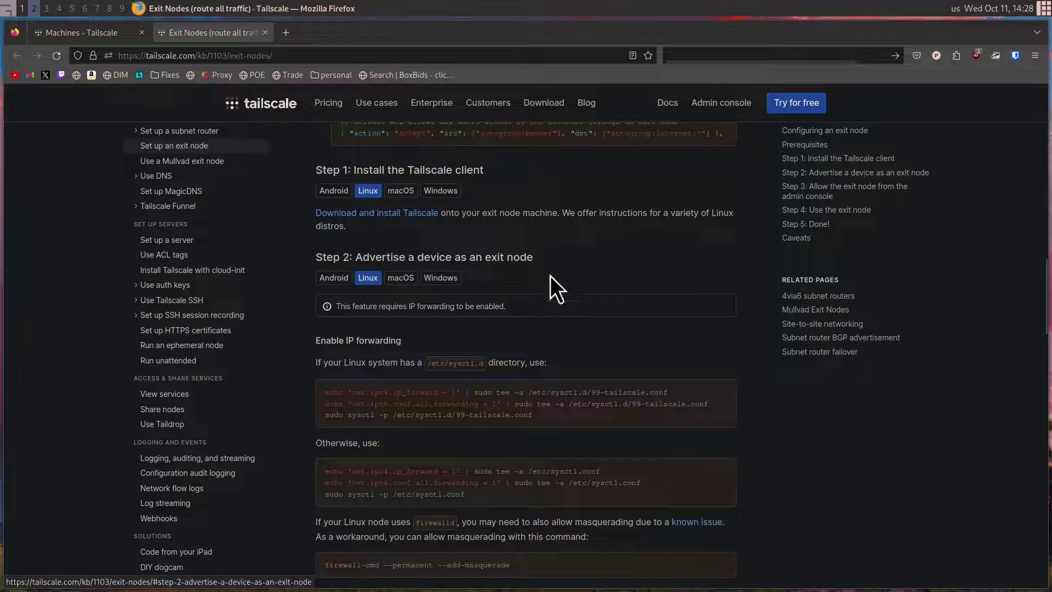
{"action": "scroll", "coordinate": [500, 266], "scroll_direction": "down", "scroll_amount": 3}
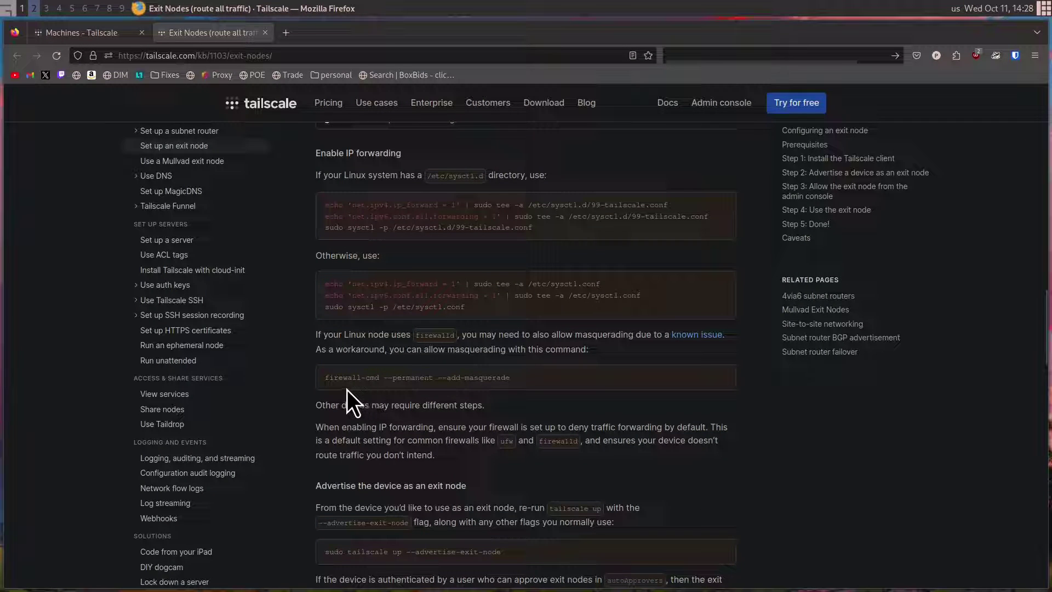
{"action": "scroll", "coordinate": [470, 432], "scroll_direction": "down", "scroll_amount": 2}
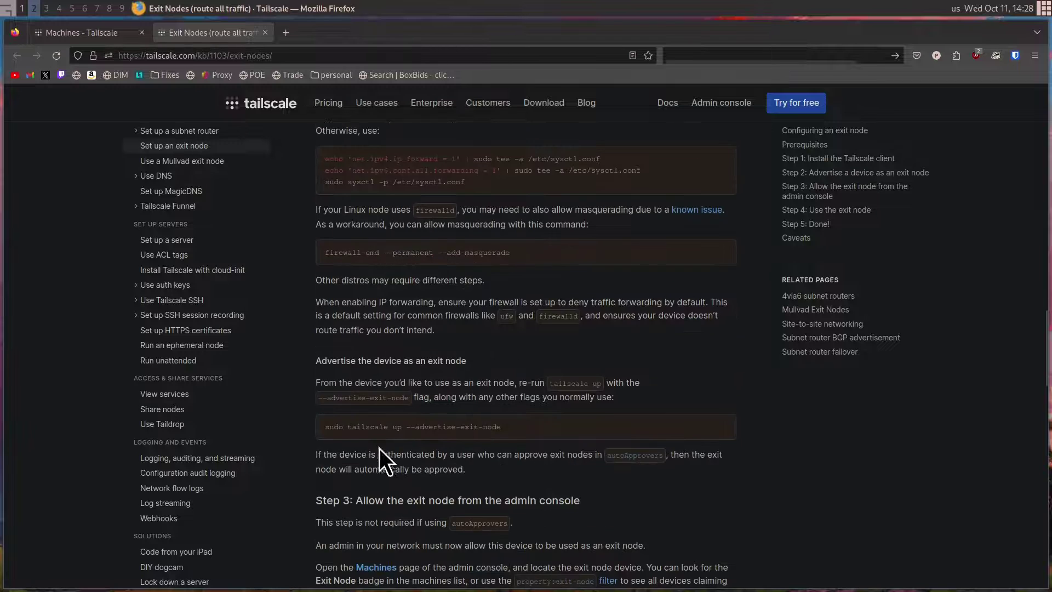
{"action": "left_click_drag", "start_coordinate": [415, 427], "coordinate": [529, 436]}
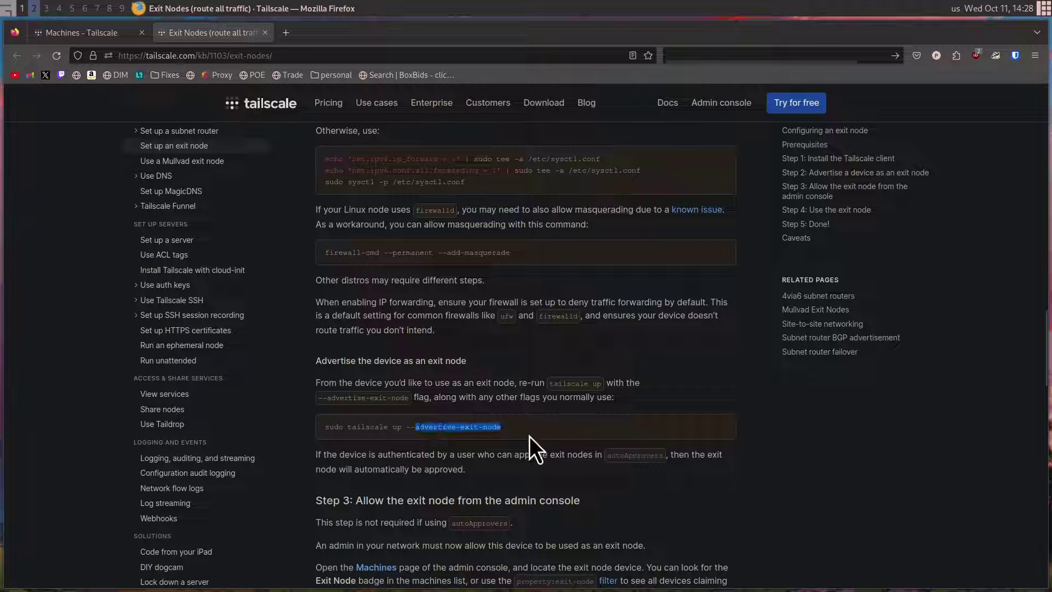
{"action": "left_click", "coordinate": [529, 429]}
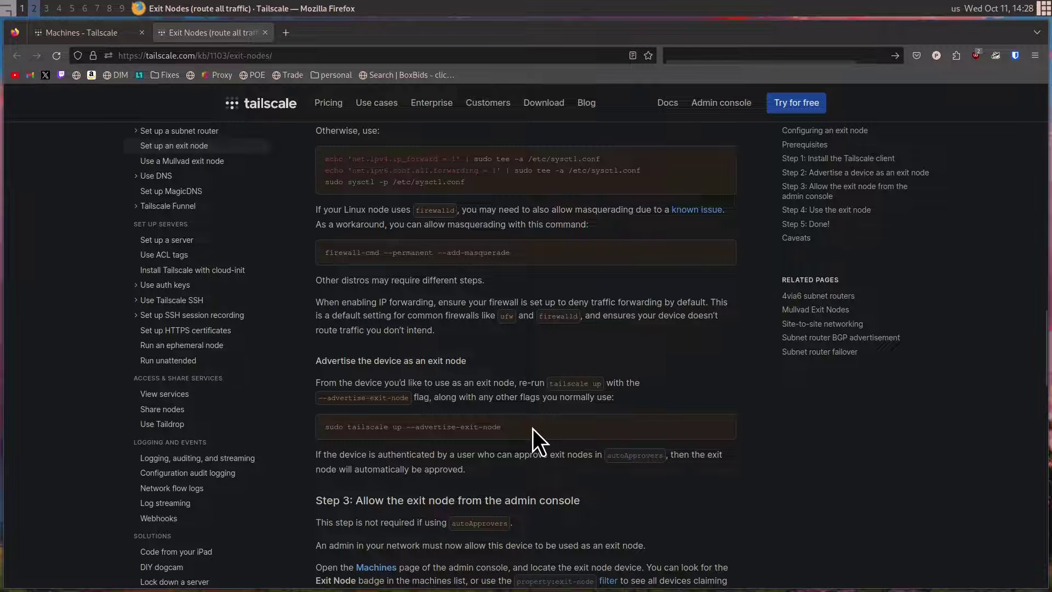
{"action": "key", "text": "ctrl+Page_Up"}
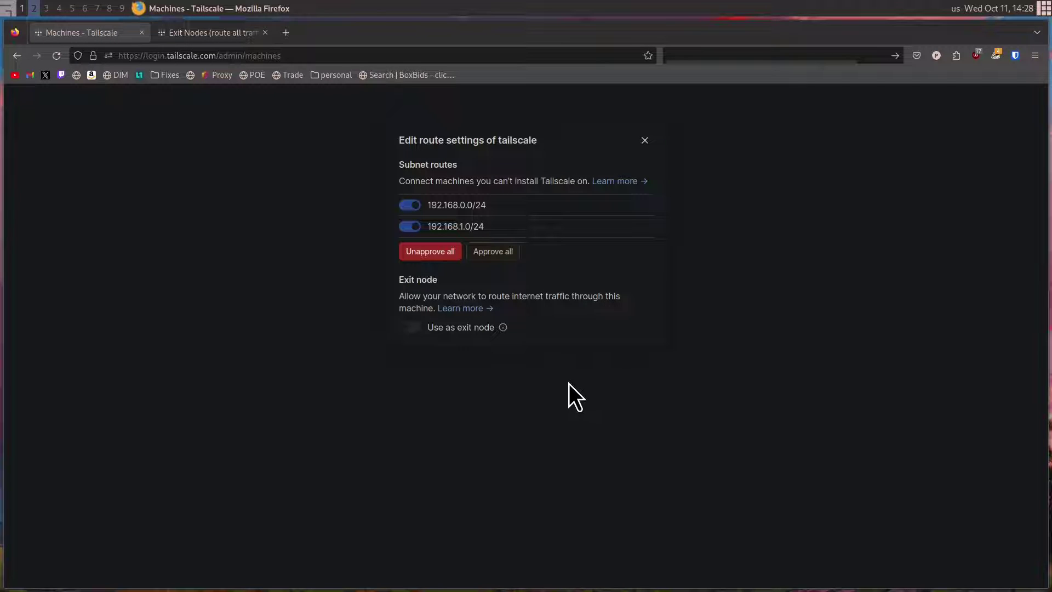
Run sudo tailscale up --advertise-exit-node in the VM's terminal
{"action": "key", "text": "super+1"}
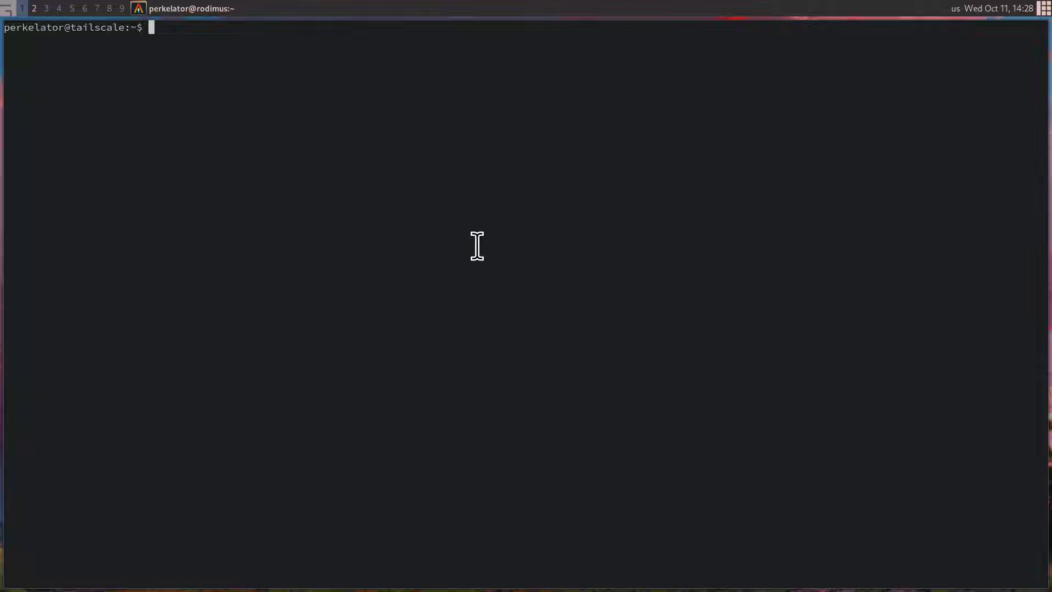
{"action": "type", "text": "sudo tailscale up --advertise-exit-node"}
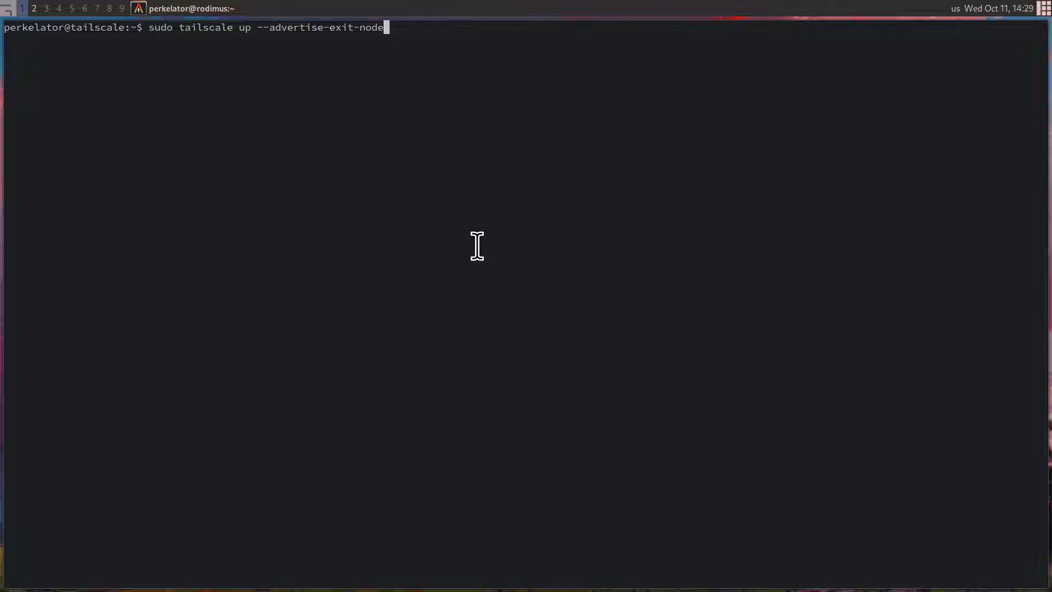
{"action": "key", "text": "Return"}
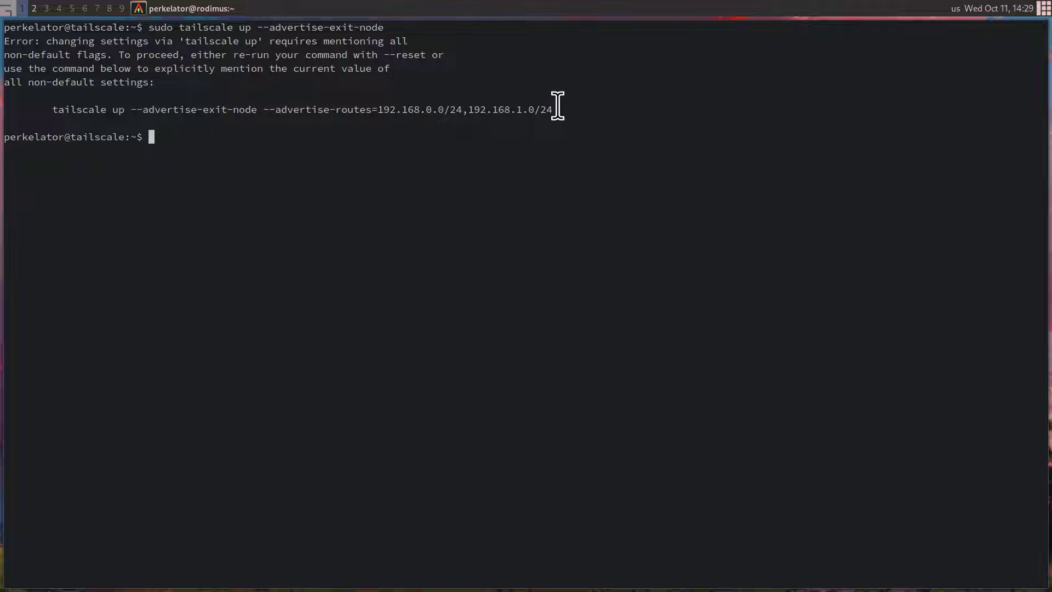
Run the suggested full tailscale up command with routes 192.168.0.0/24 and 192.168.1.0/24, rerunning it with sudo !!
{"action": "mouse_move", "coordinate": [557, 110]}
{"action": "left_mouse_down"}
{"action": "mouse_move", "coordinate": [52, 110]}
{"action": "mouse_move", "coordinate": [99, 123]}
{"action": "mouse_move", "coordinate": [47, 110]}
{"action": "mouse_move", "coordinate": [571, 108]}
{"action": "mouse_move", "coordinate": [552, 109]}
{"action": "left_mouse_up"}
{"action": "key", "text": "super+c"}
{"action": "left_click", "coordinate": [419, 184]}
{"action": "middle_click", "coordinate": [416, 185]}
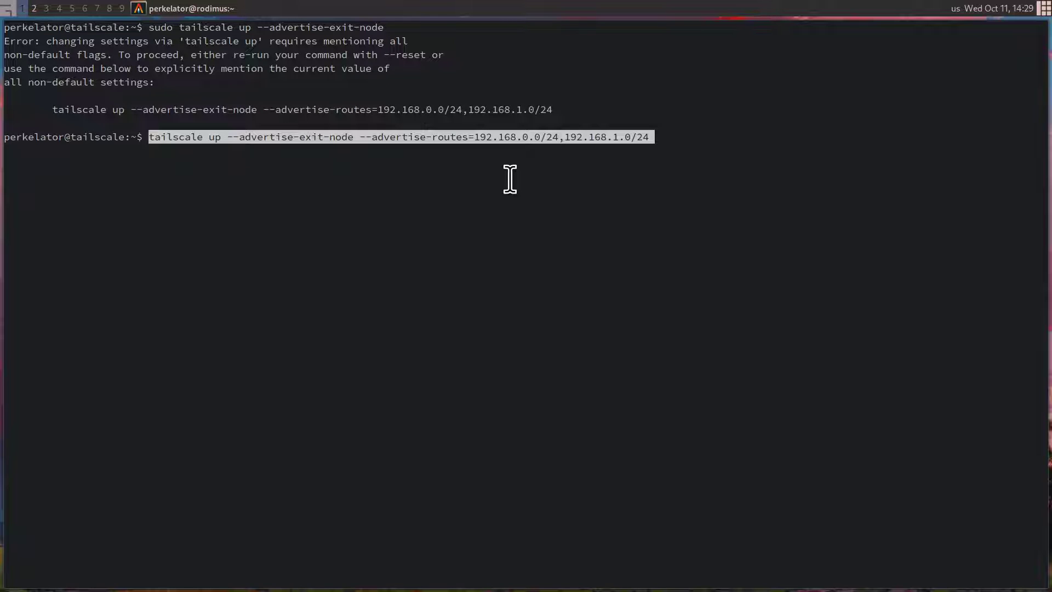
{"action": "key", "text": "Return"}
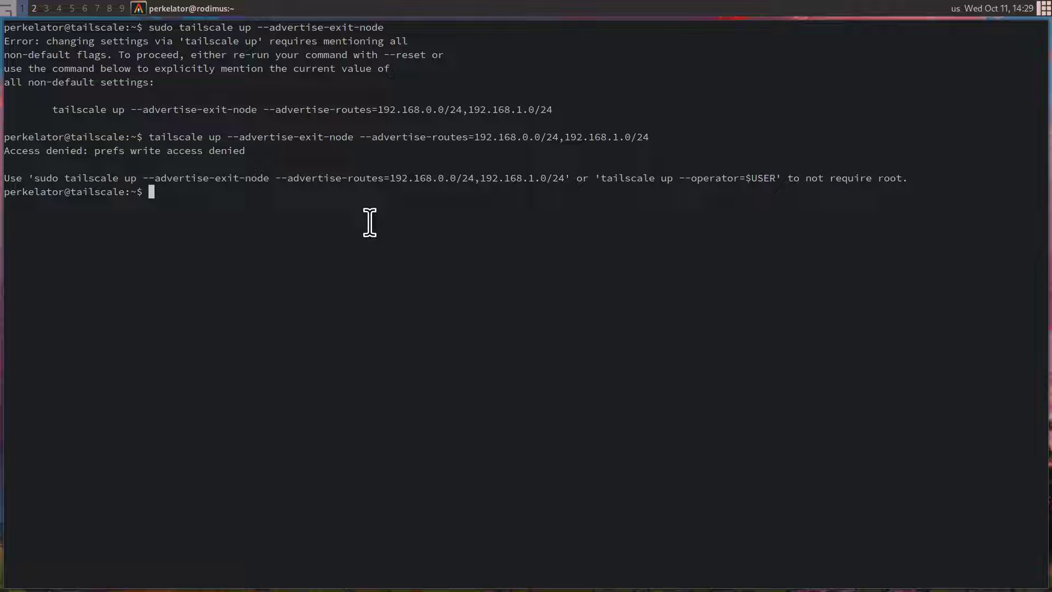
{"action": "type", "text": "sudo !!"}
{"action": "key", "text": "Return"}
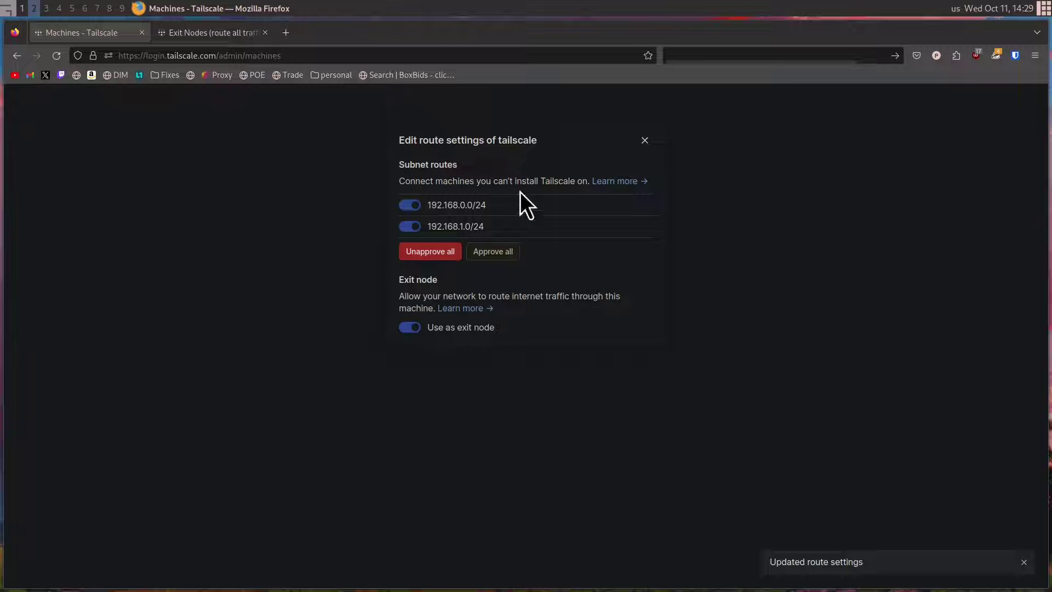
Close the route settings dialog to show the machines list with the exit node badge
{"action": "left_click", "coordinate": [644, 141]}
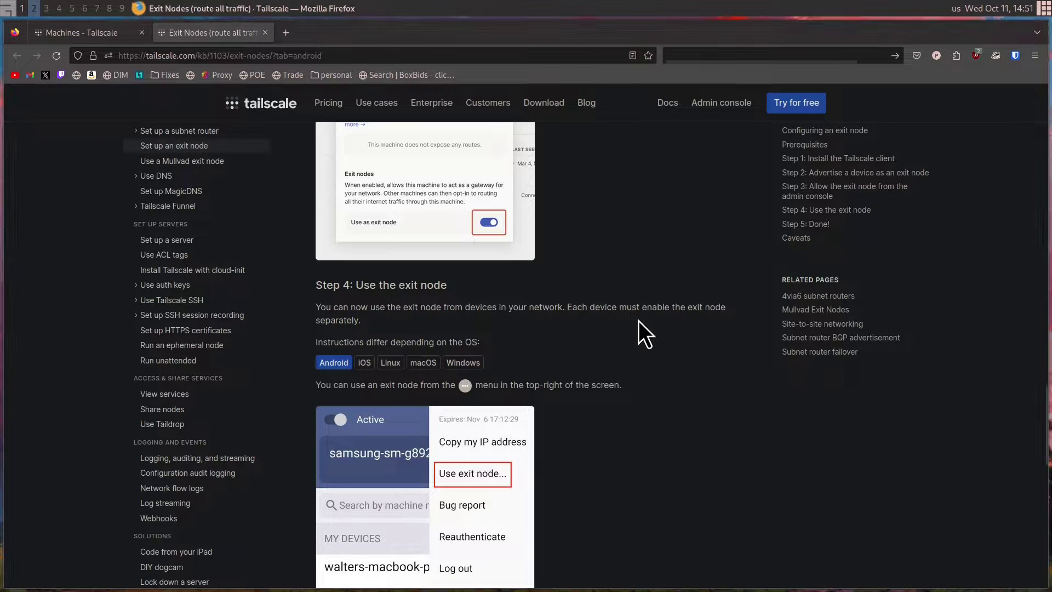
{"action": "scroll", "coordinate": [643, 337], "scroll_direction": "up", "scroll_amount": 2}
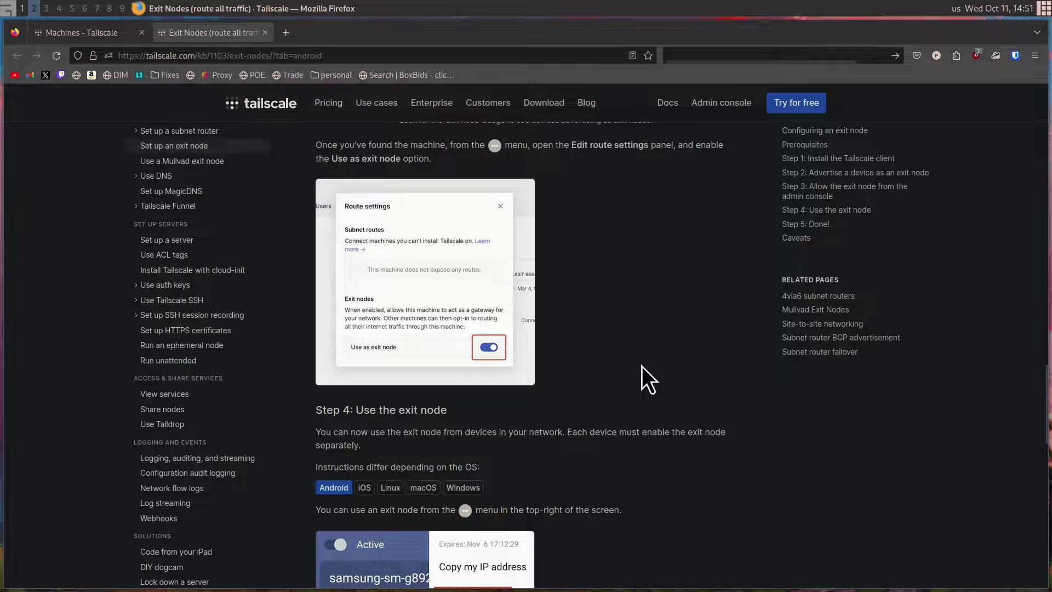
{"action": "scroll", "coordinate": [642, 366], "scroll_direction": "down", "scroll_amount": 3}
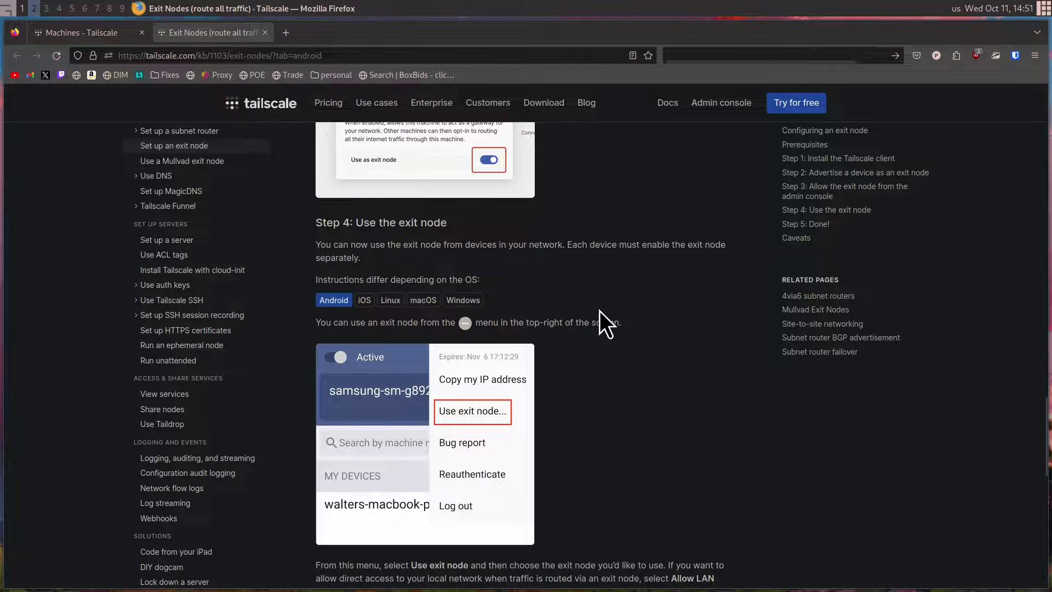
{"action": "scroll", "coordinate": [646, 306], "scroll_direction": "down", "scroll_amount": 2}
{"action": "scroll", "coordinate": [600, 258], "scroll_direction": "down", "scroll_amount": 2}
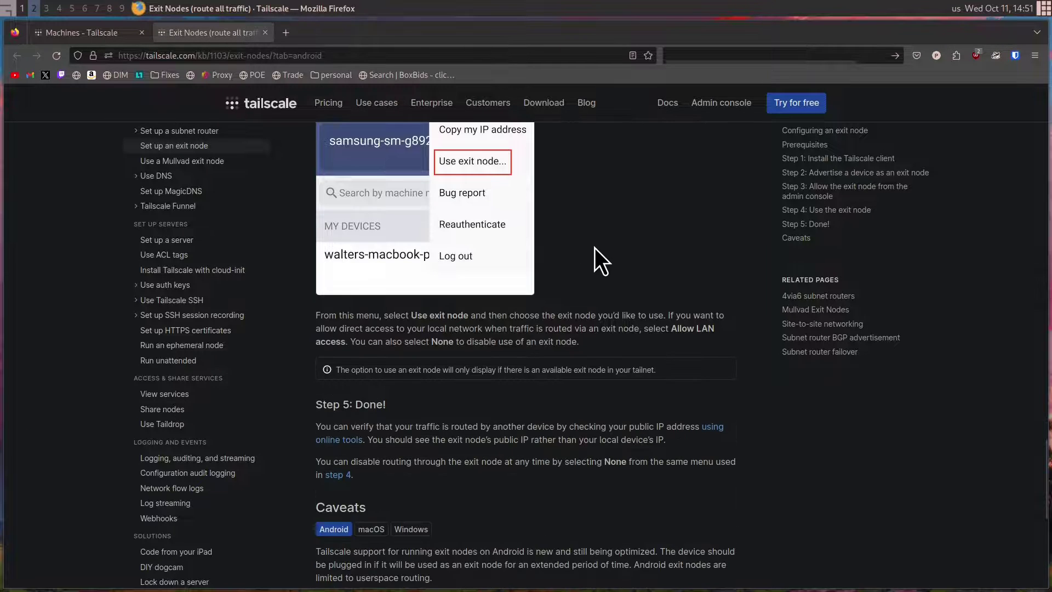
{"action": "scroll", "coordinate": [603, 270], "scroll_direction": "up", "scroll_amount": 4}
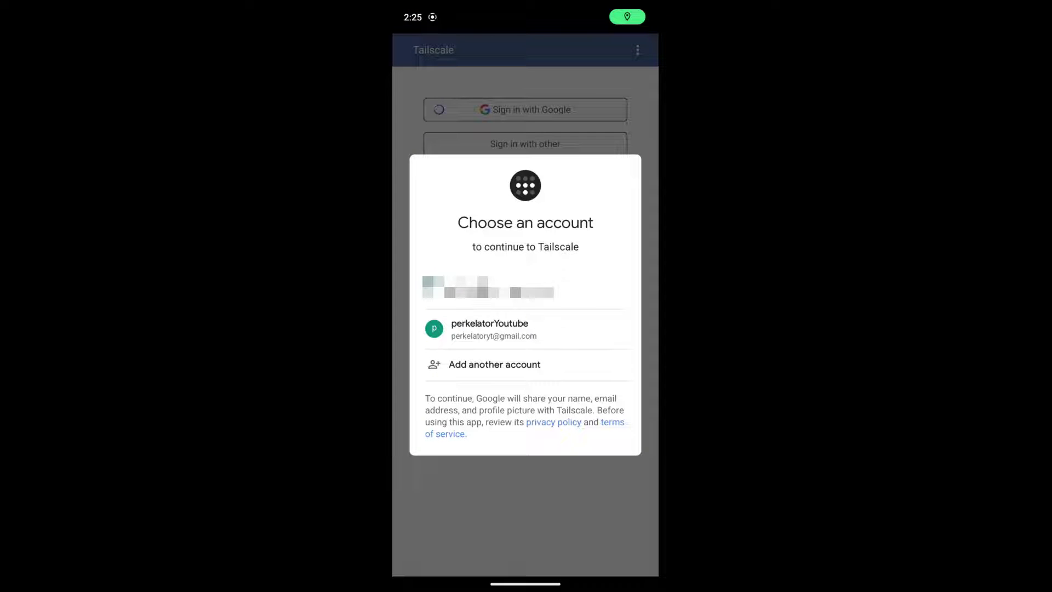
Sign the phone's Tailscale app in with the Google account, then go to the home screen
{"action": "left_click", "coordinate": [472, 325]}
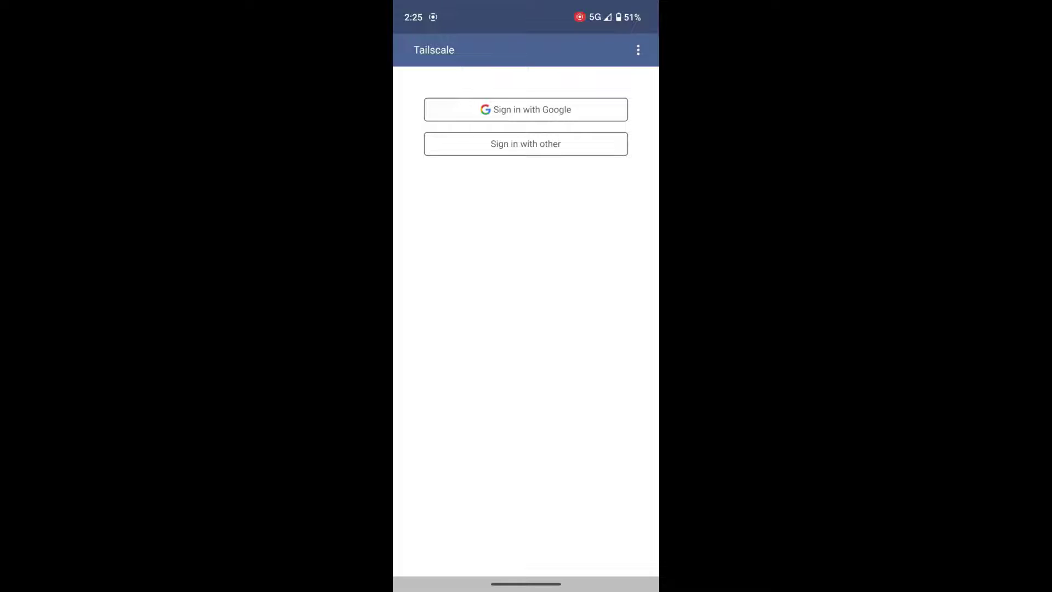
{"action": "left_click_drag", "start_coordinate": [484, 589], "coordinate": [484, 587]}
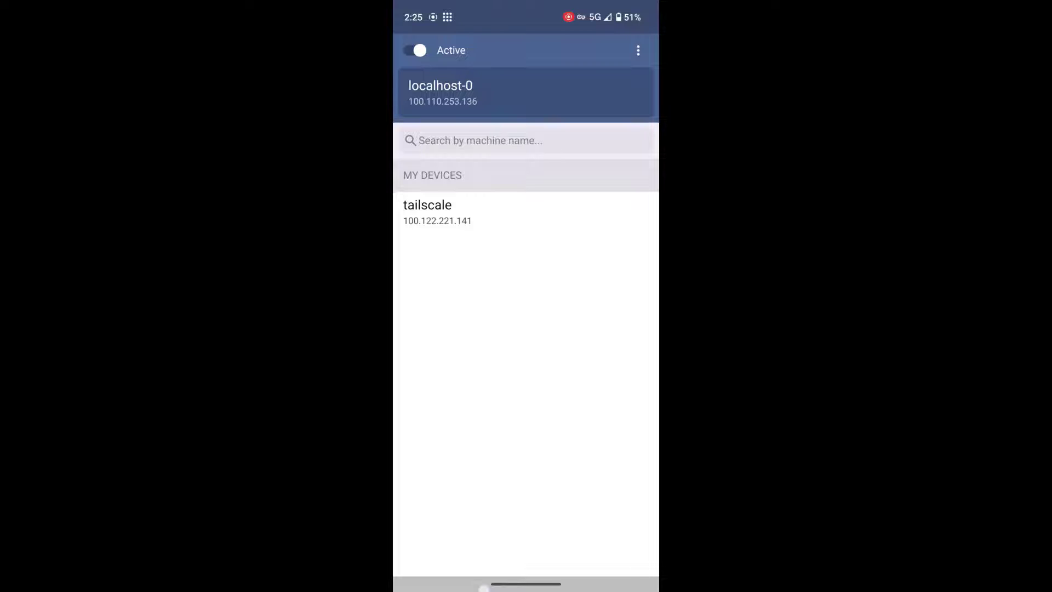
{"action": "left_click_drag", "start_coordinate": [484, 587], "coordinate": [488, 417]}
{"action": "left_click", "coordinate": [403, 436]}
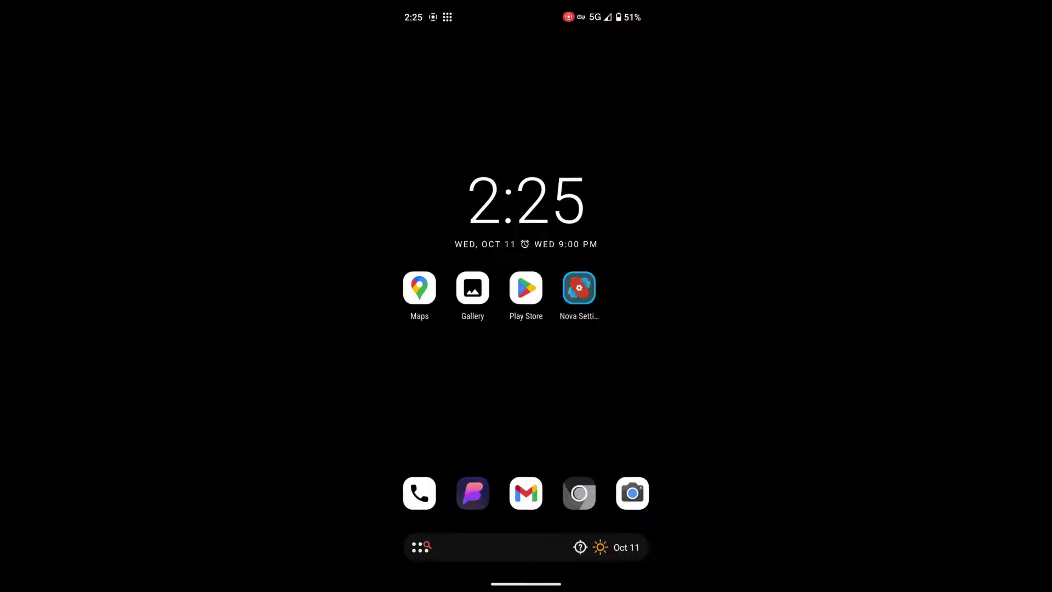
{"action": "left_click", "coordinate": [579, 493]}
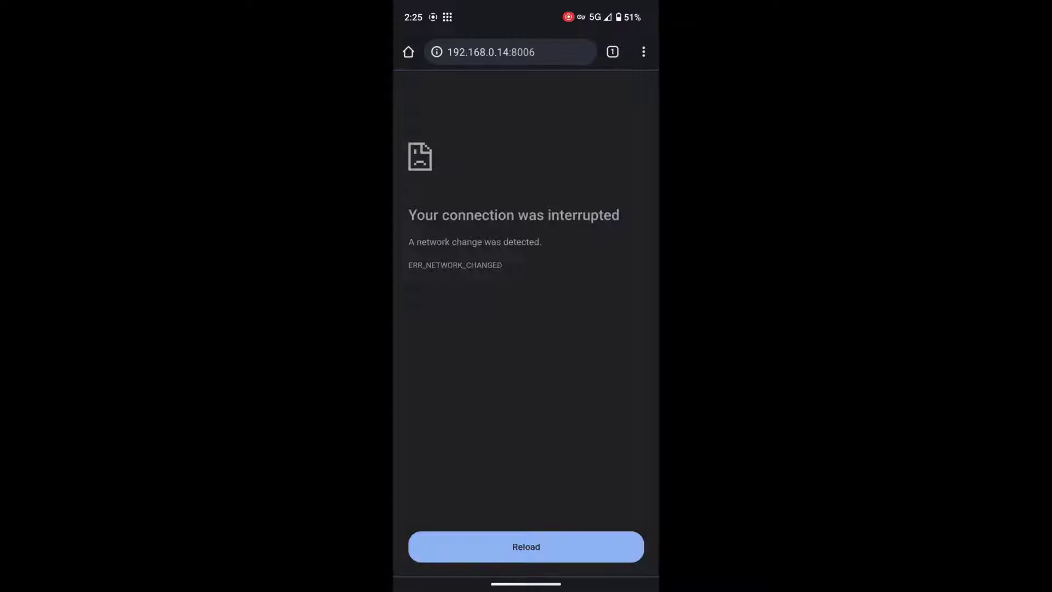
{"action": "left_click", "coordinate": [479, 53]}
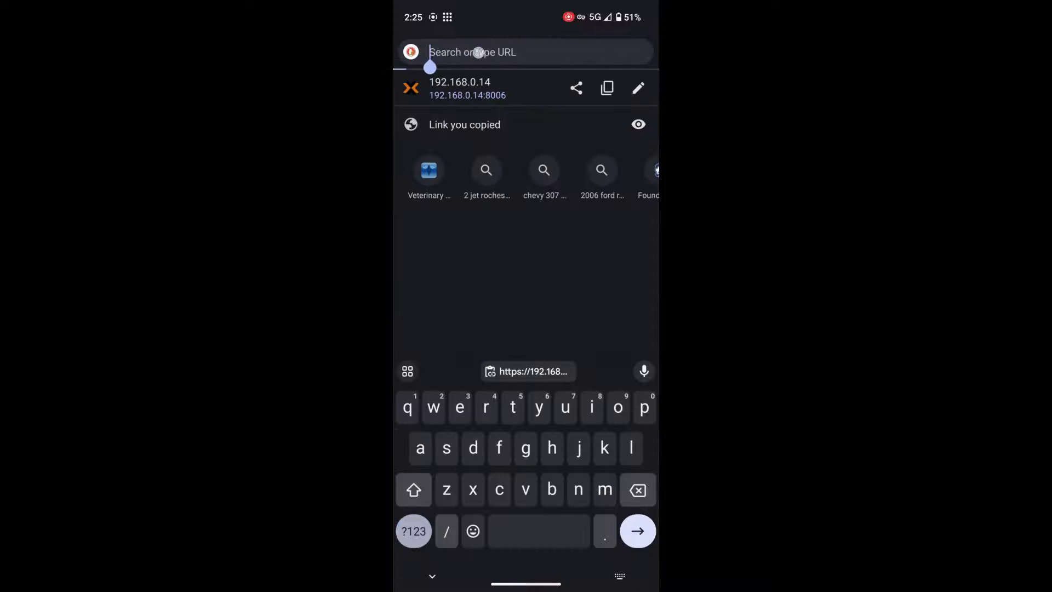
{"action": "left_click", "coordinate": [467, 82]}
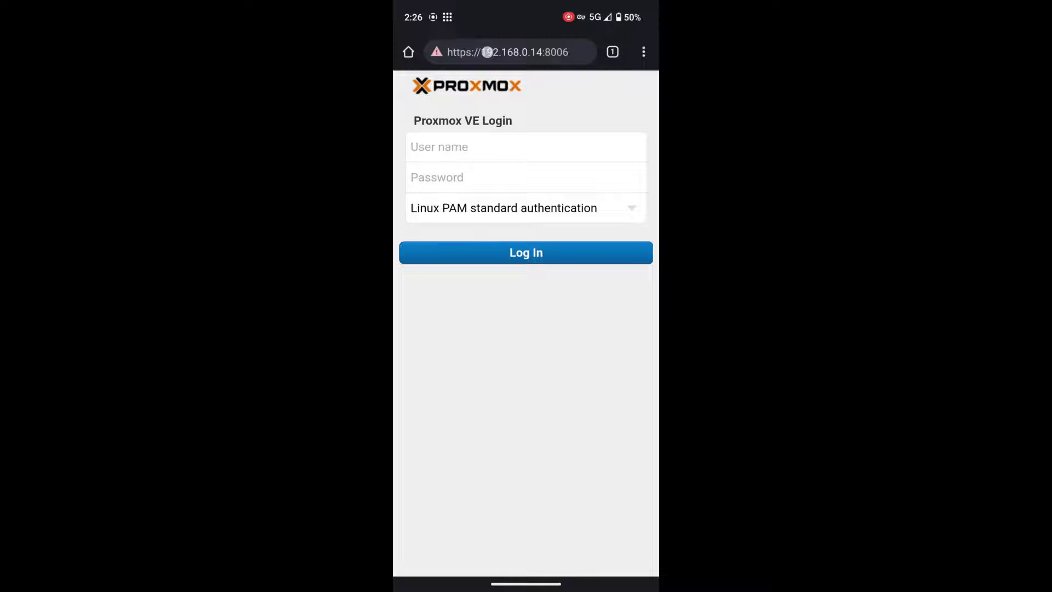
Load Proxmox through its DuckDNS hostname megatron.perkelator.duckdns.org
{"action": "left_click", "coordinate": [487, 52]}
{"action": "type", "text": "mega"}
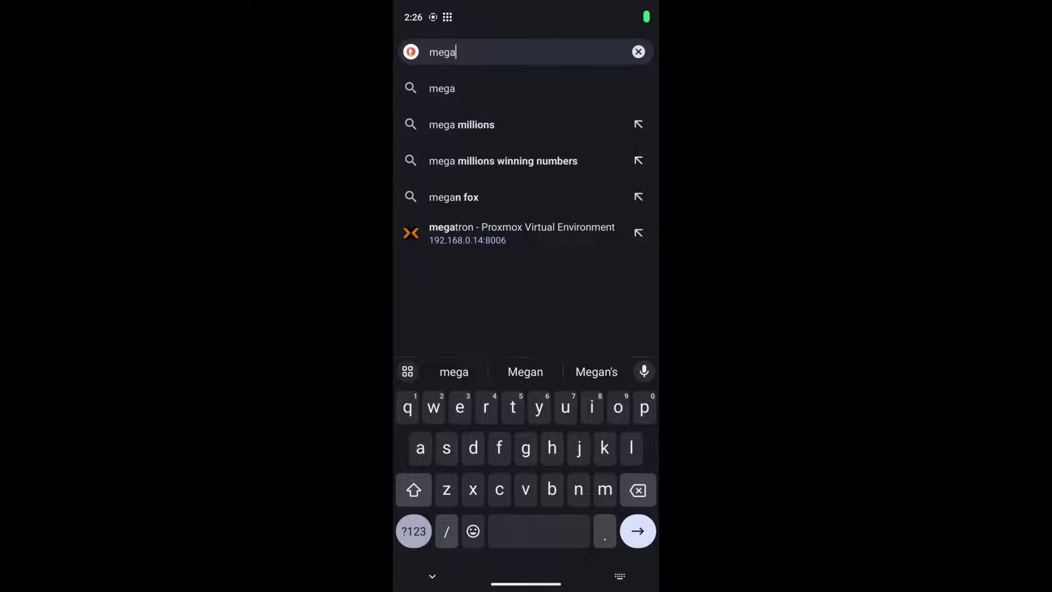
{"action": "type", "text": "tro"}
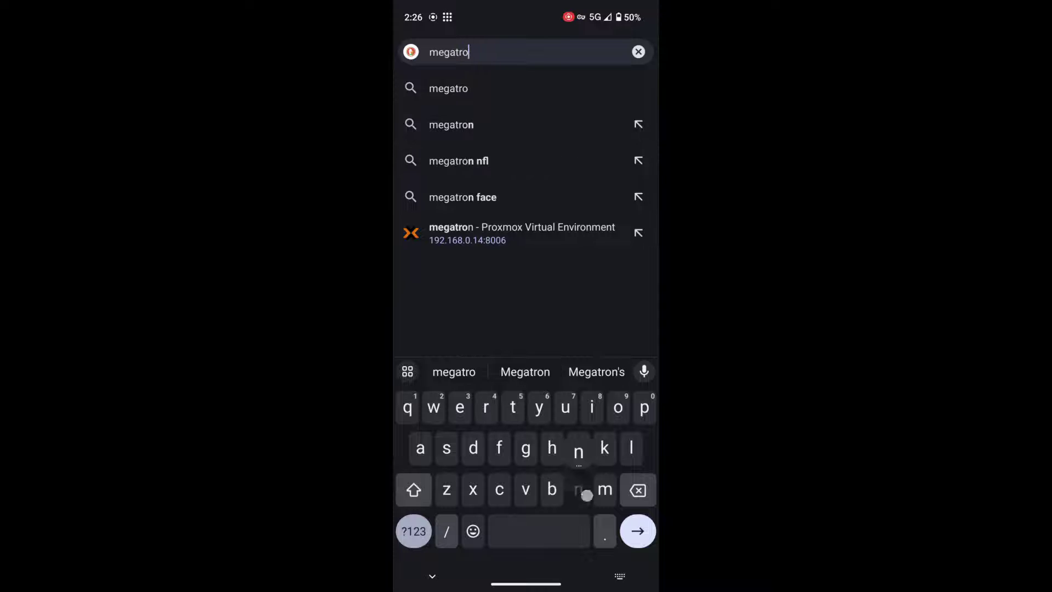
{"action": "type", "text": "n."}
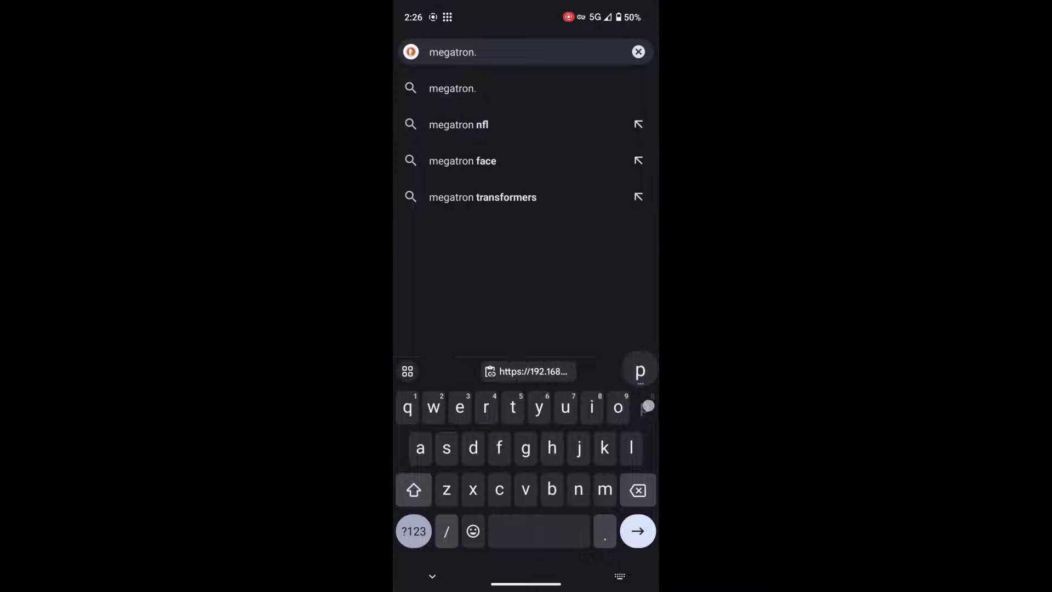
{"action": "type", "text": "perkela"}
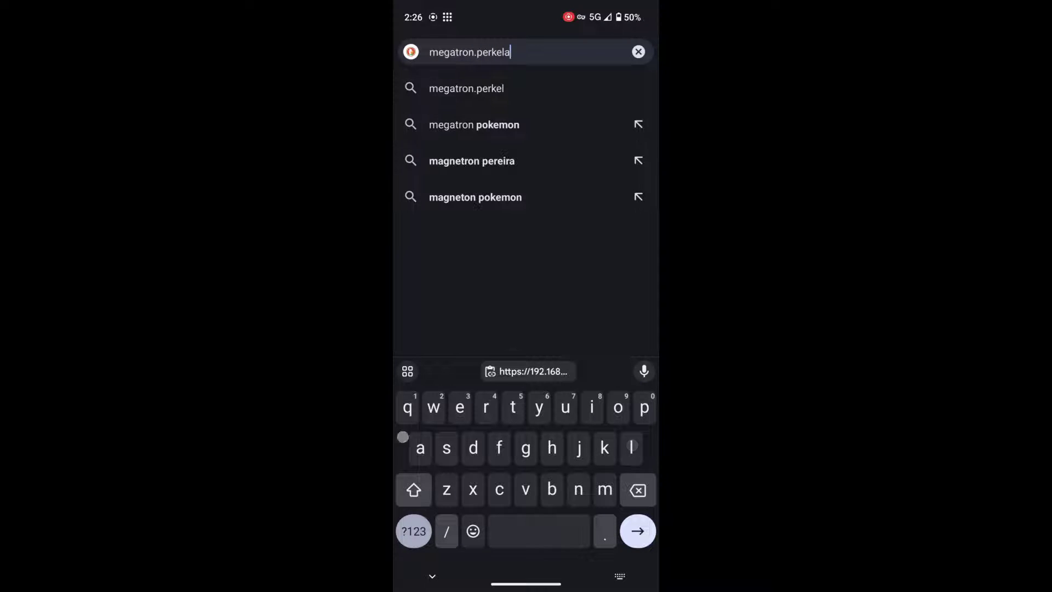
{"action": "type", "text": "tor.duckdns.org"}
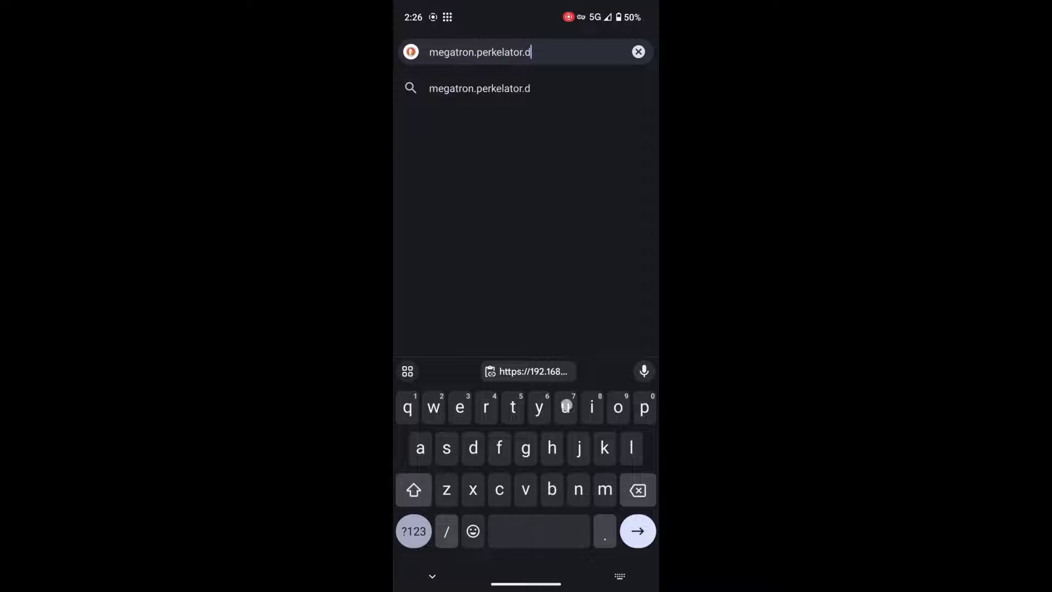
{"action": "key", "text": "Return"}
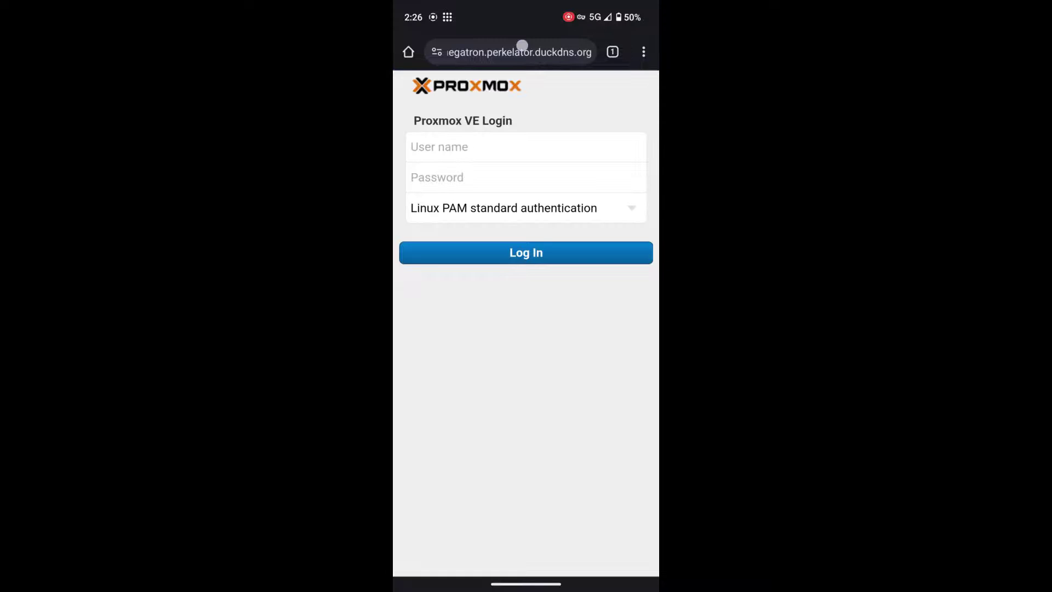
Change the hostname to proxy.perkelator.duckdns.org to load the Nginx Proxy Manager login
{"action": "left_click", "coordinate": [521, 45]}
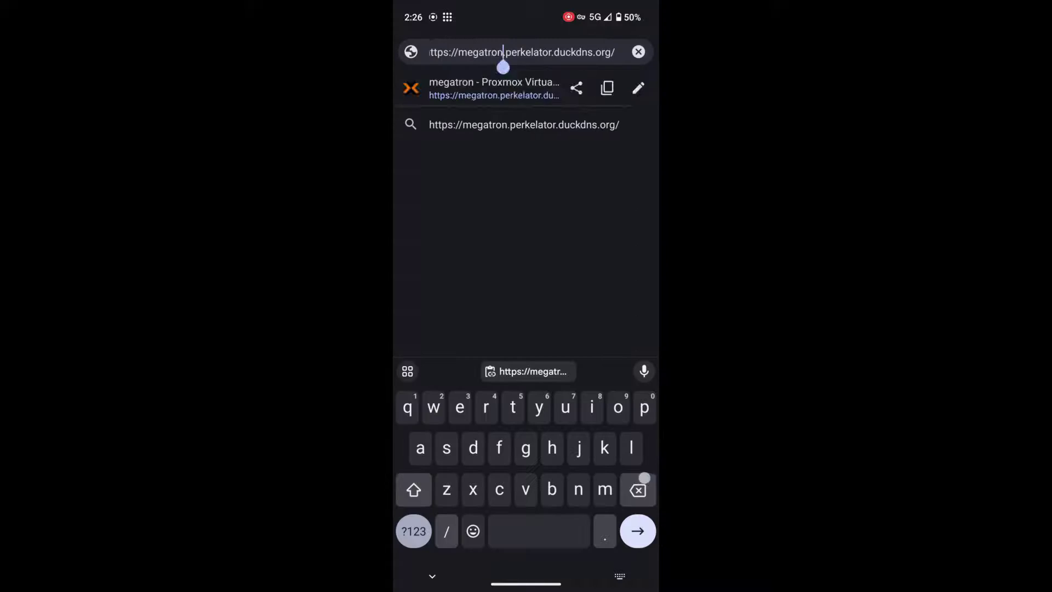
{"action": "key", "text": "BackSpace"}
{"action": "key", "text": "BackSpace"}
{"action": "key", "text": "BackSpace"}
{"action": "key", "text": "BackSpace"}
{"action": "key", "text": "BackSpace"}
{"action": "key", "text": "BackSpace"}
{"action": "key", "text": "BackSpace"}
{"action": "key", "text": "BackSpace"}
{"action": "type", "text": "proxy"}
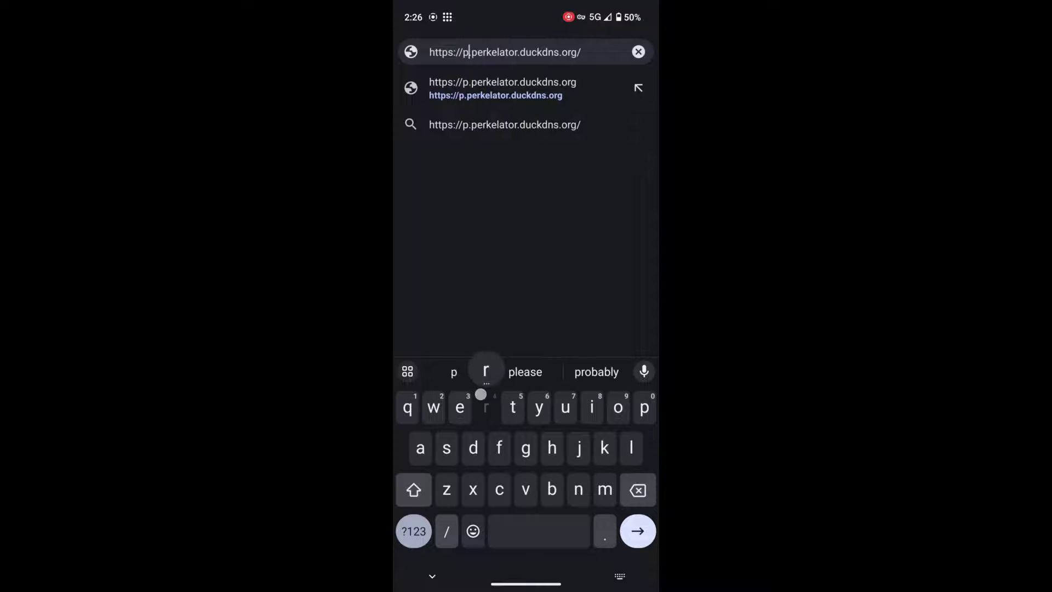
{"action": "key", "text": "Return"}
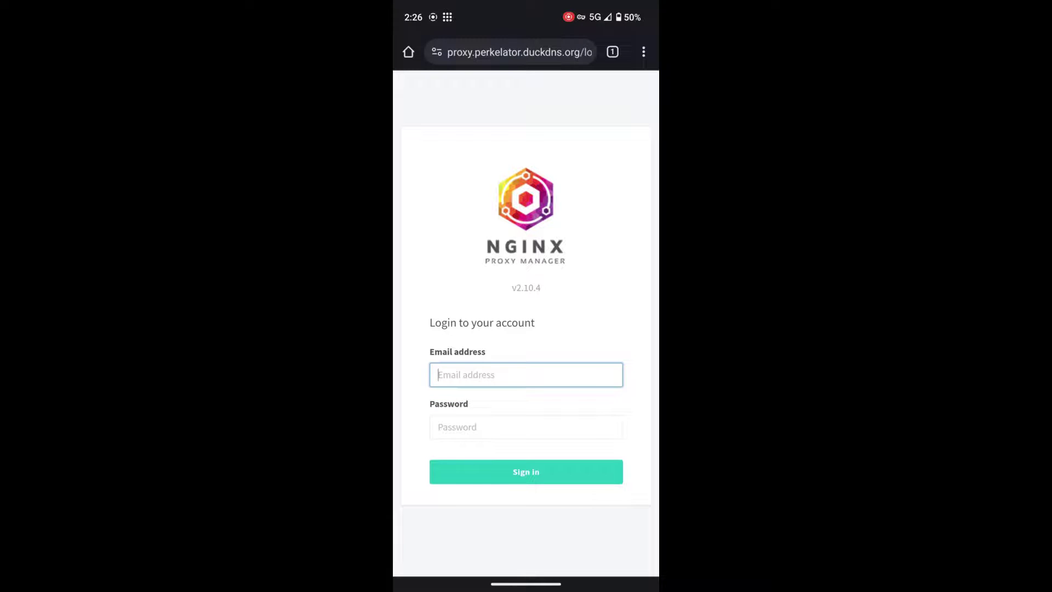
{"action": "left_click_drag", "start_coordinate": [482, 11], "coordinate": [482, 328]}
{"action": "left_click_drag", "start_coordinate": [482, 164], "coordinate": [483, 383]}
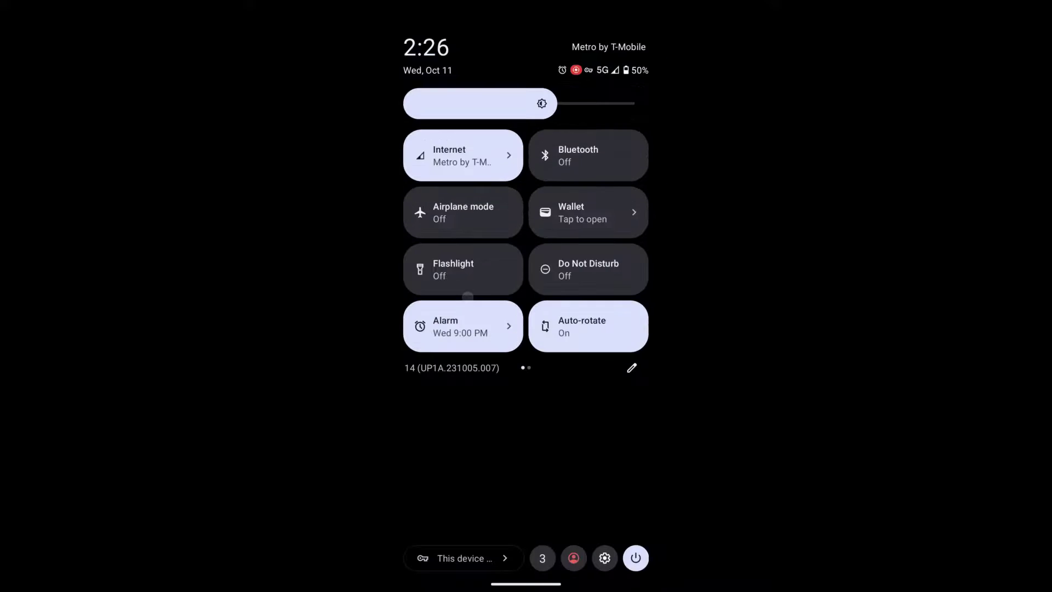
{"action": "left_click", "coordinate": [438, 160]}
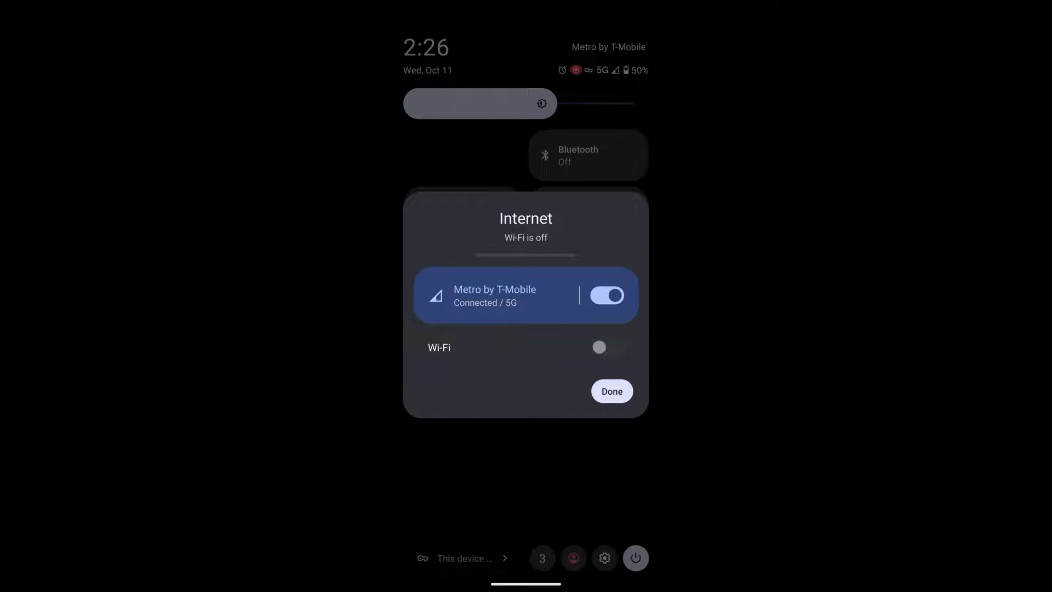
{"action": "left_click", "coordinate": [623, 386]}
{"action": "left_click_drag", "start_coordinate": [594, 459], "coordinate": [621, 373]}
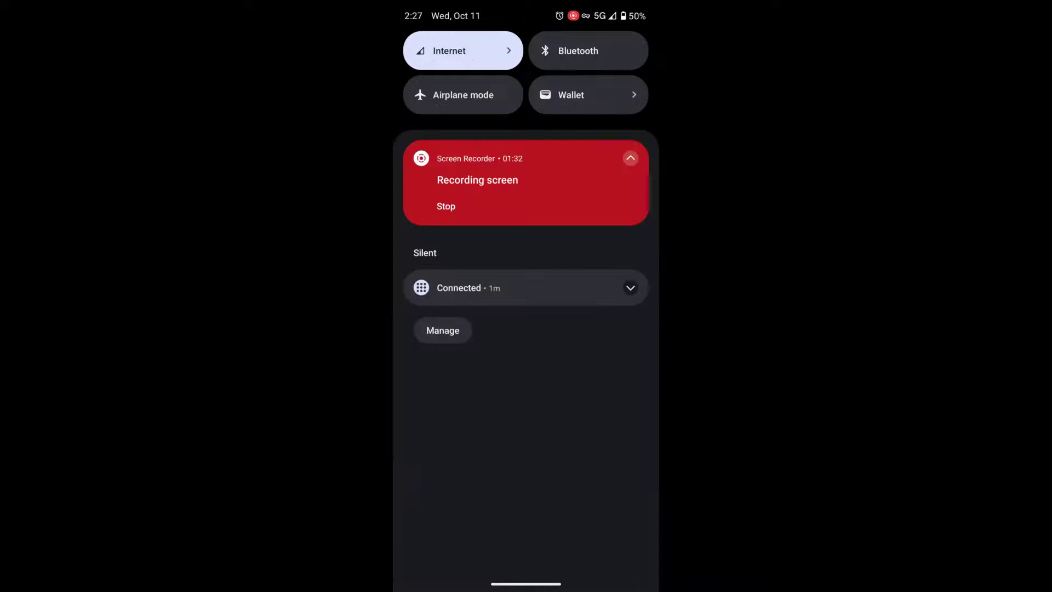
{"action": "left_click_drag", "start_coordinate": [526, 438], "coordinate": [526, 165]}
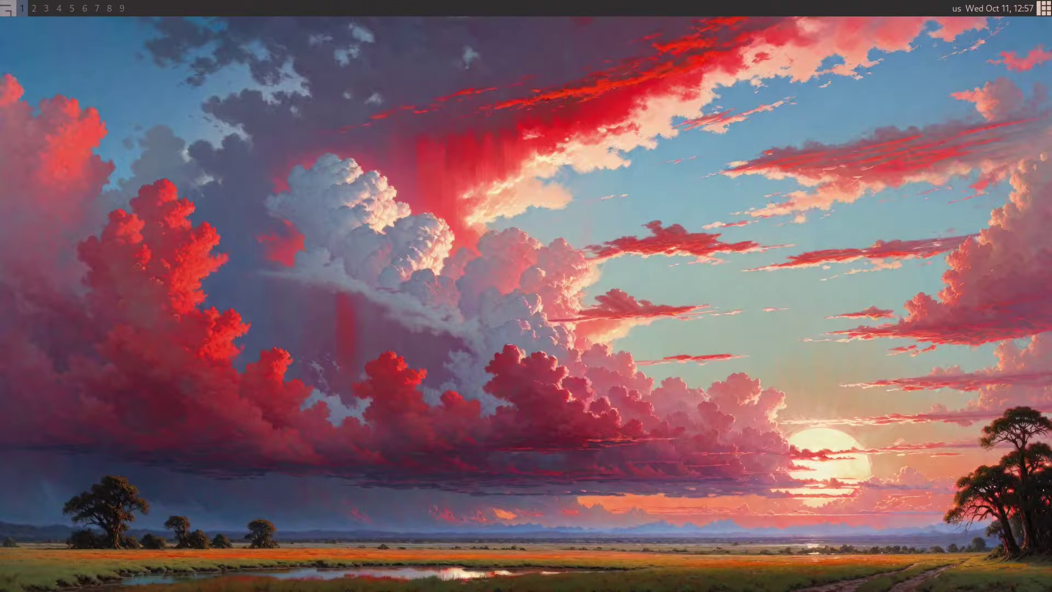